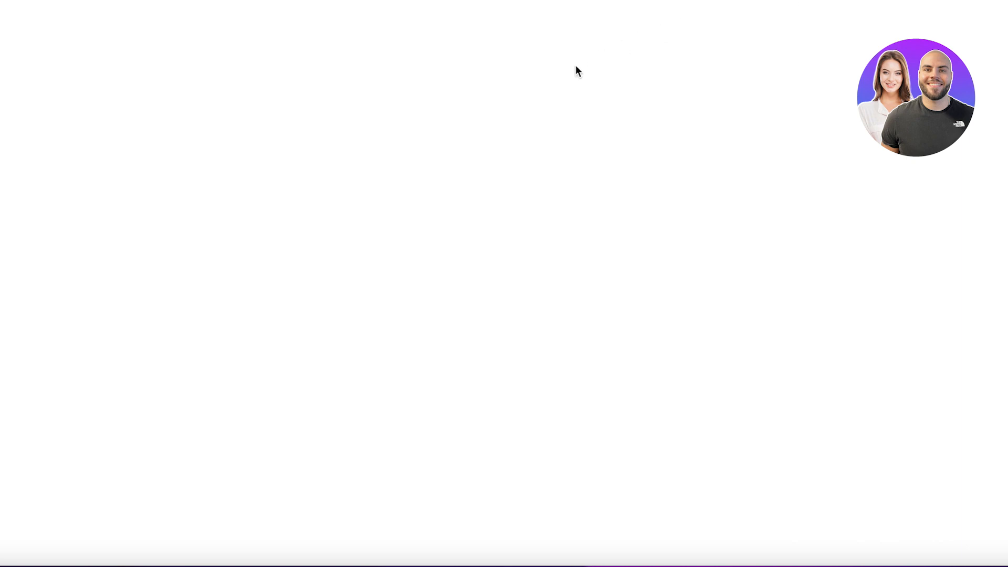
# Look through the existing PayPal gift card site from its header down to the end of the page.
pyautogui.scroll(-10, 706, 157)
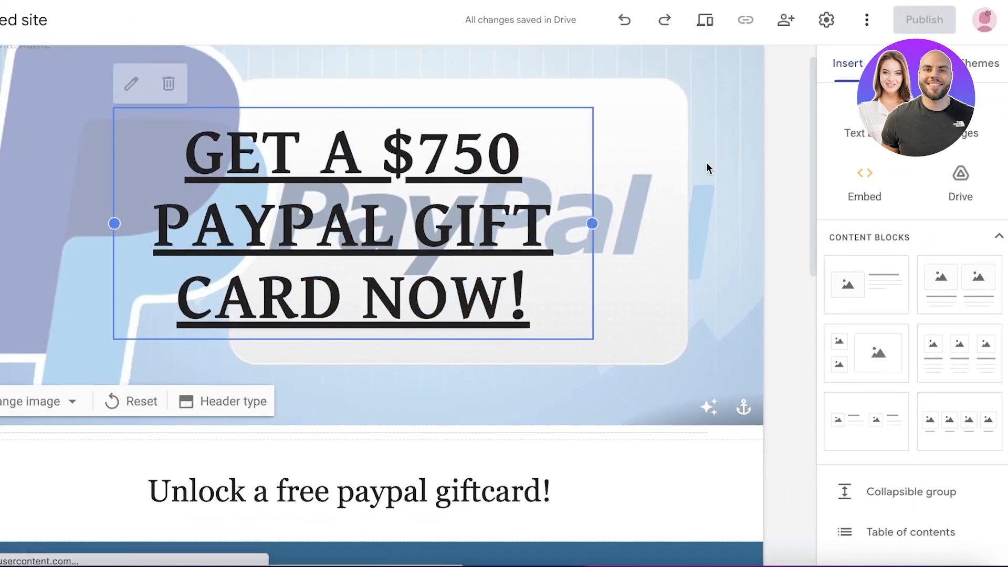
pyautogui.scroll(-4, 709, 205)
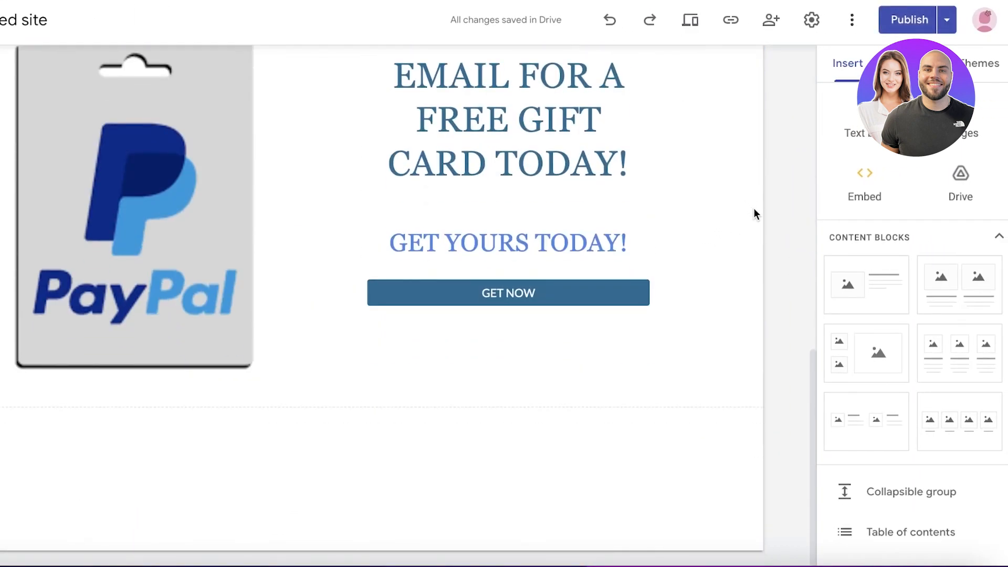
pyautogui.scroll(10, 753, 208)
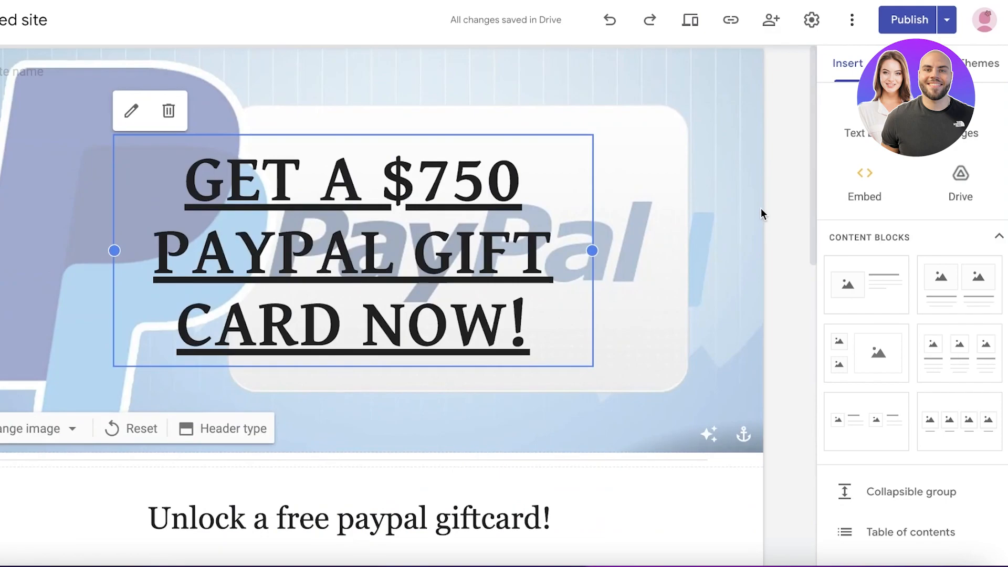
pyautogui.scroll(-8, 715, 196)
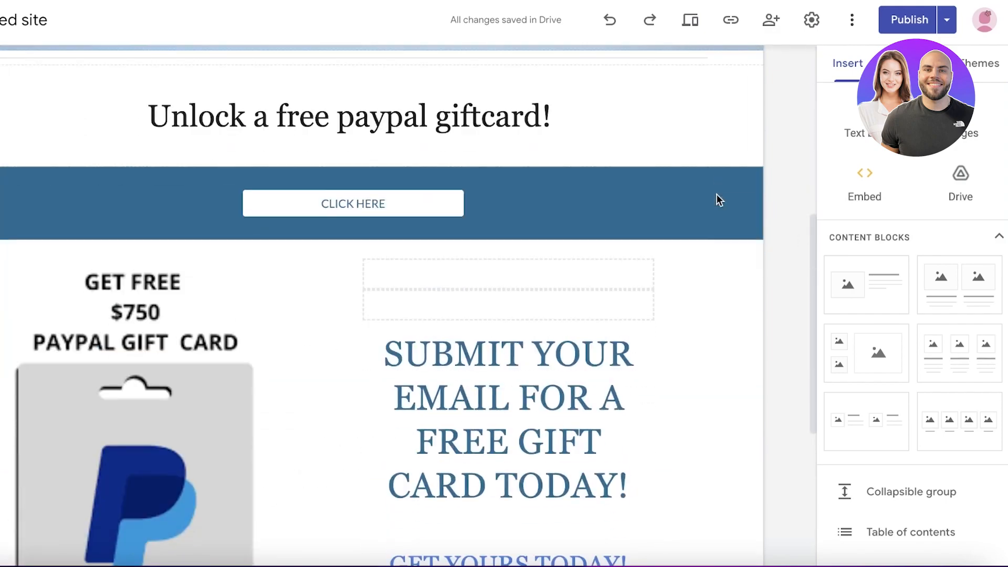
pyautogui.scroll(-6, 711, 192)
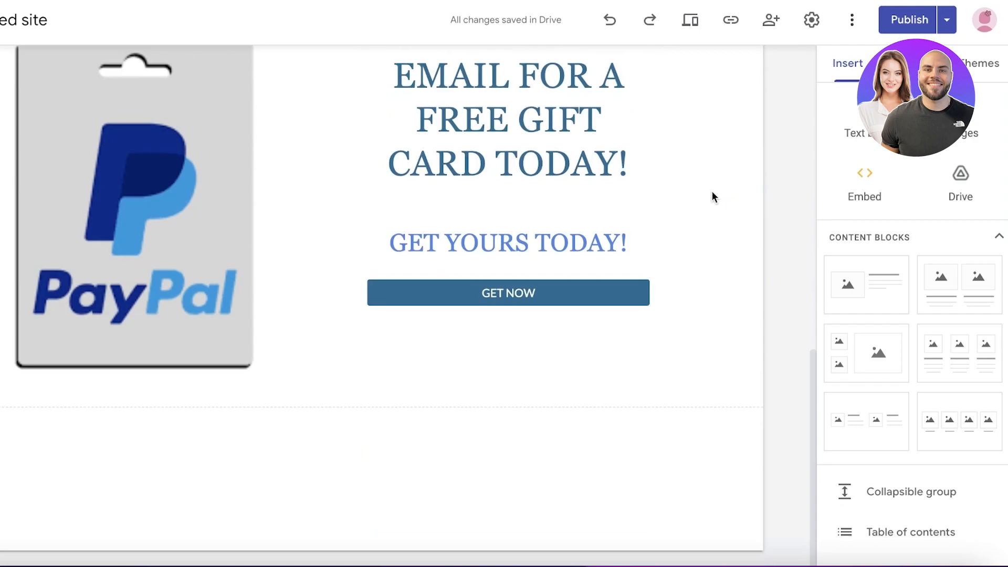
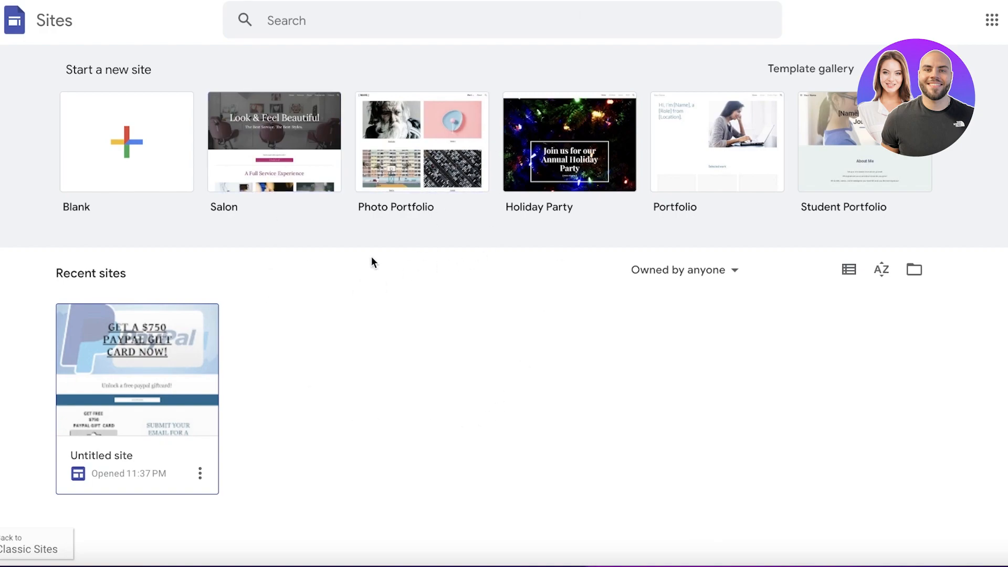
# Create a new blank site and open its site name field for editing.
pyautogui.click(130, 144)
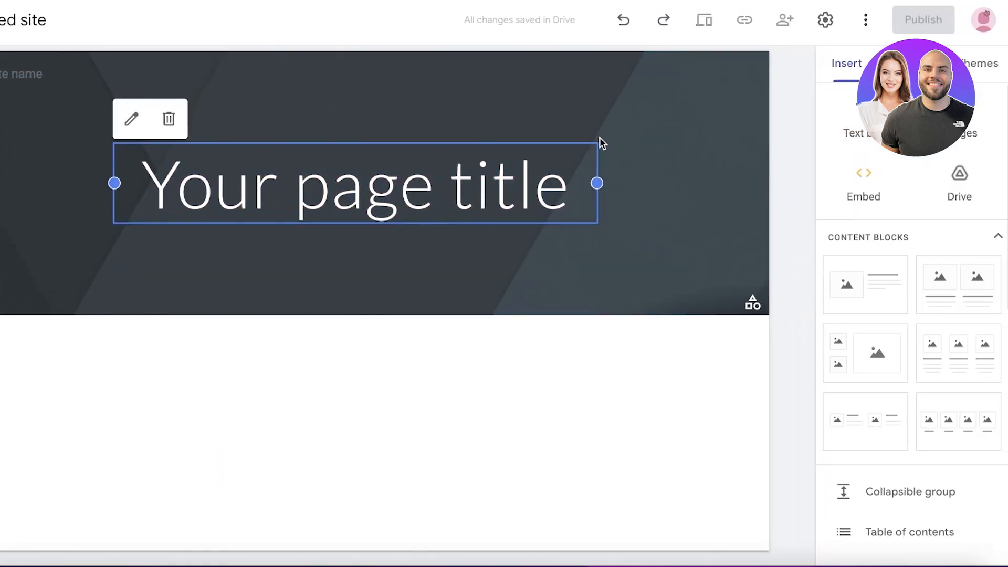
pyautogui.click(209, 207)
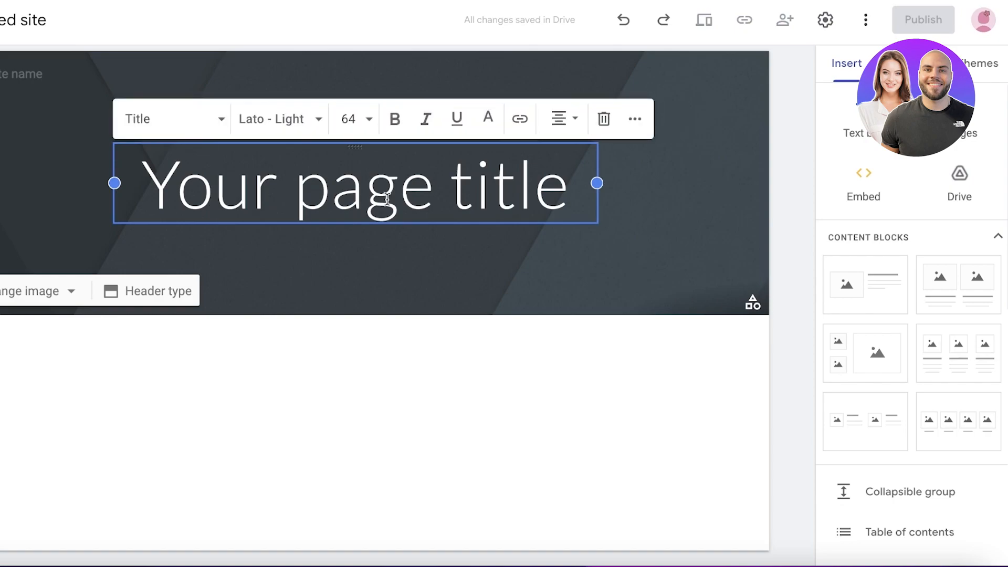
pyautogui.click(40, 76)
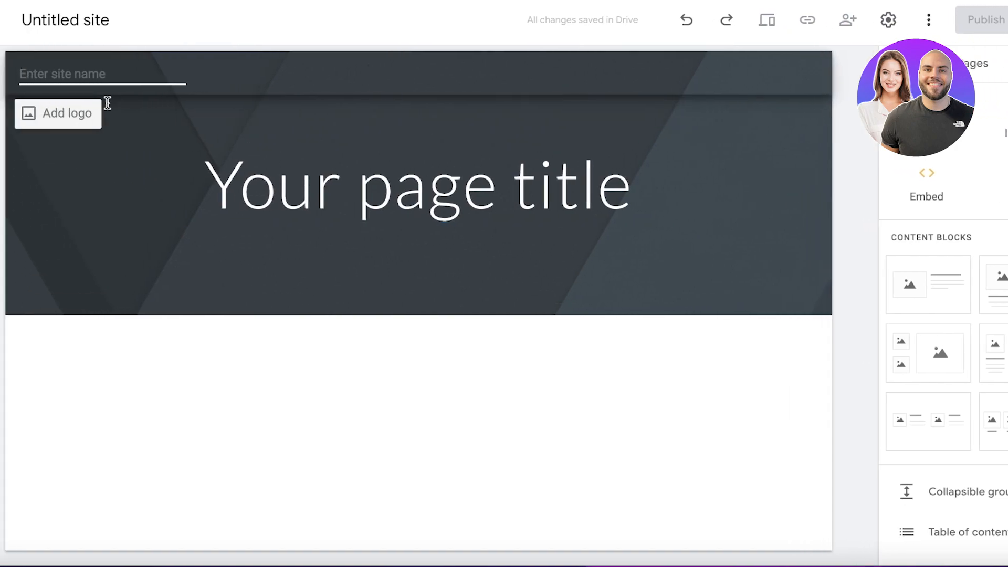
pyautogui.click(133, 161)
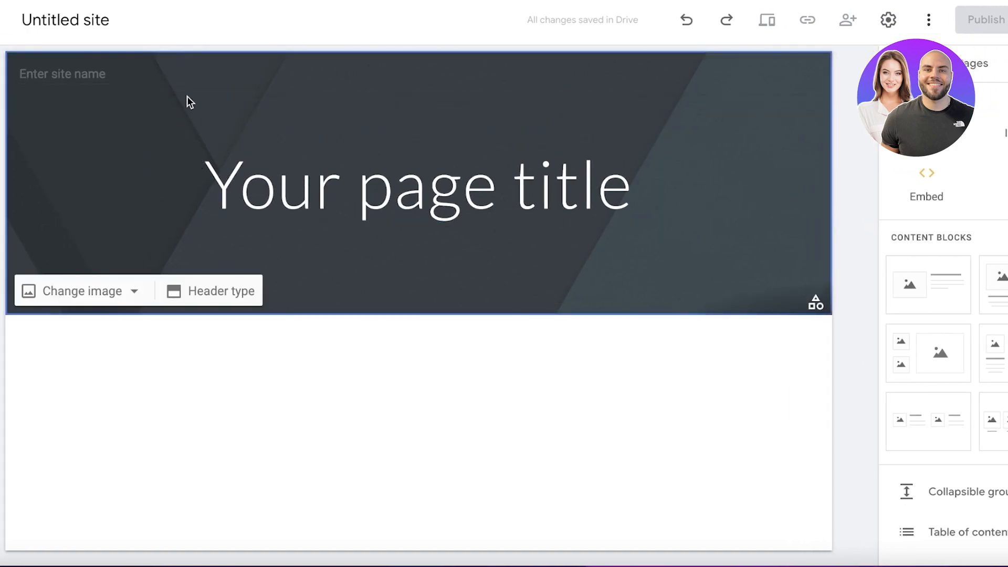
pyautogui.click(79, 73)
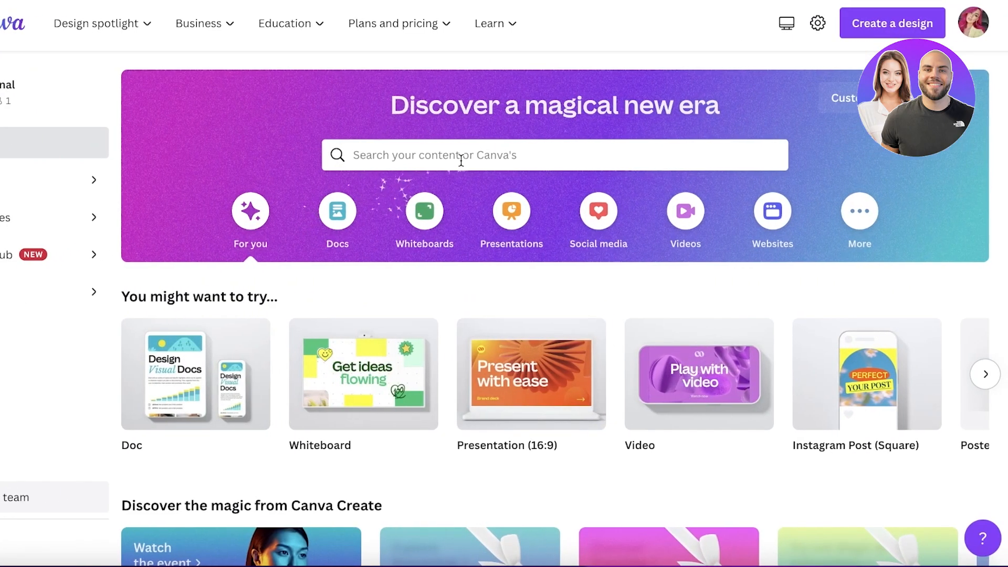
# Switch to Canva, search for "logo", browse the logo templates and start a blank logo design.
pyautogui.click(461, 156)
pyautogui.write('logo')
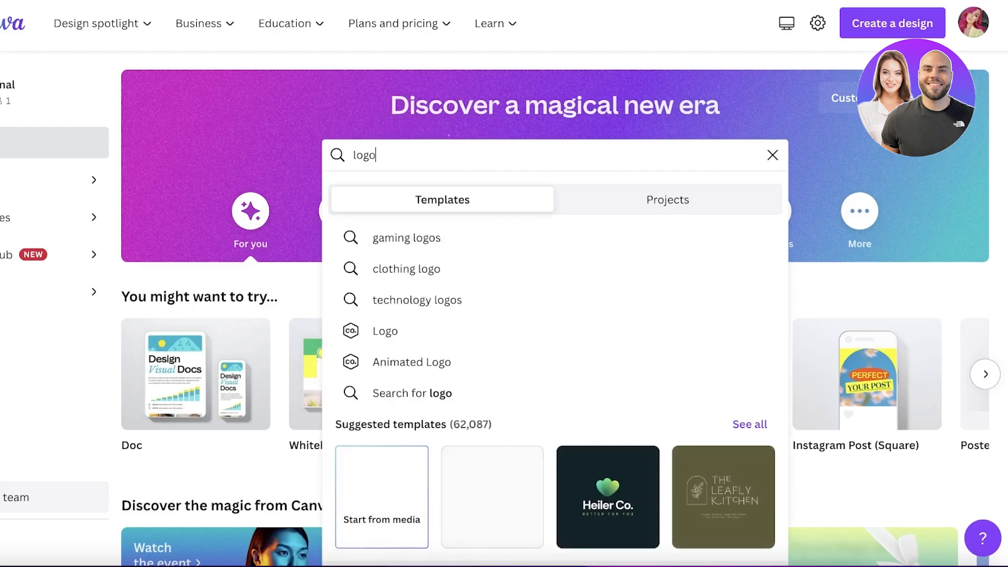
pyautogui.click(455, 335)
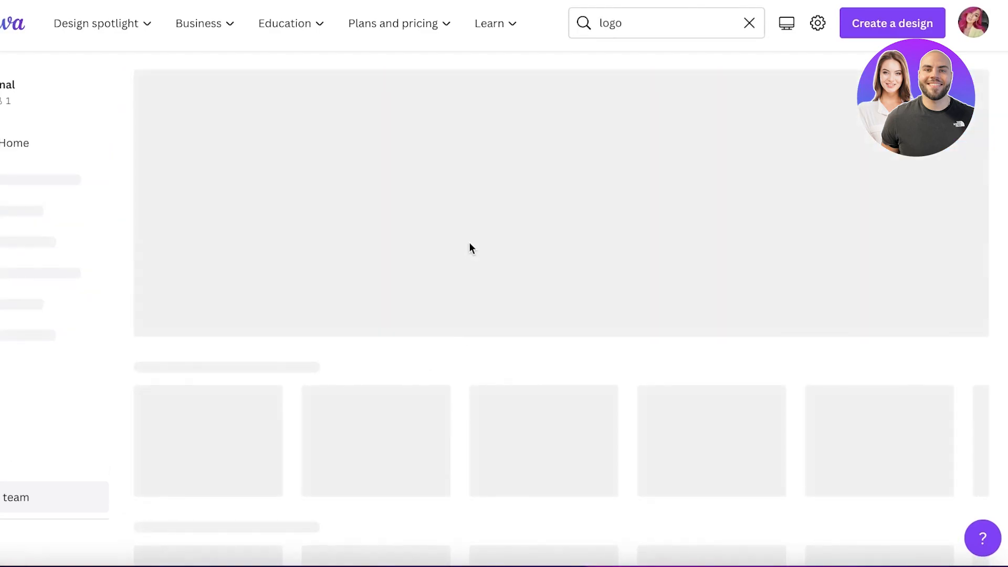
pyautogui.scroll(-10, 471, 238)
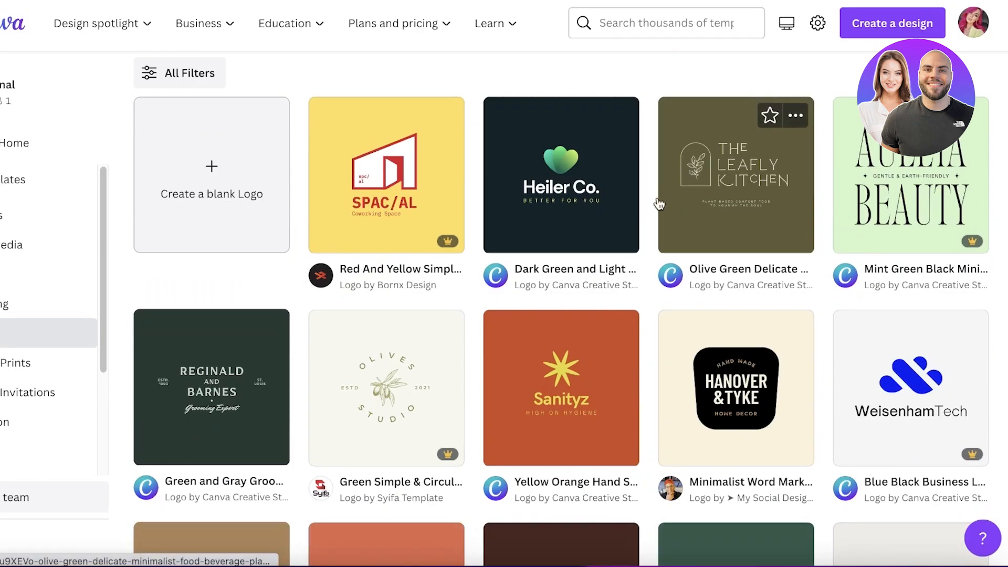
pyautogui.scroll(12, 654, 206)
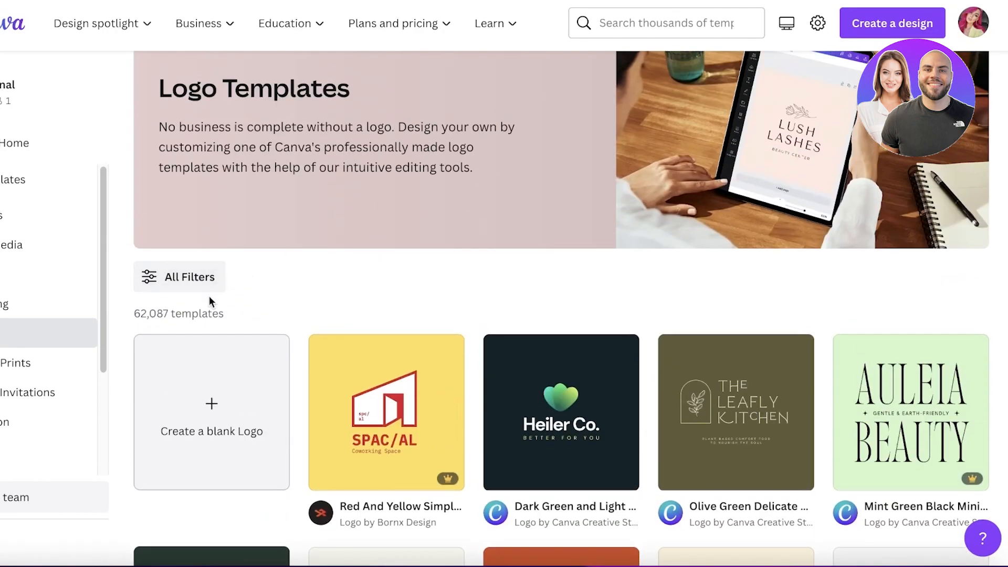
pyautogui.scroll(-3, 209, 295)
pyautogui.click(212, 297)
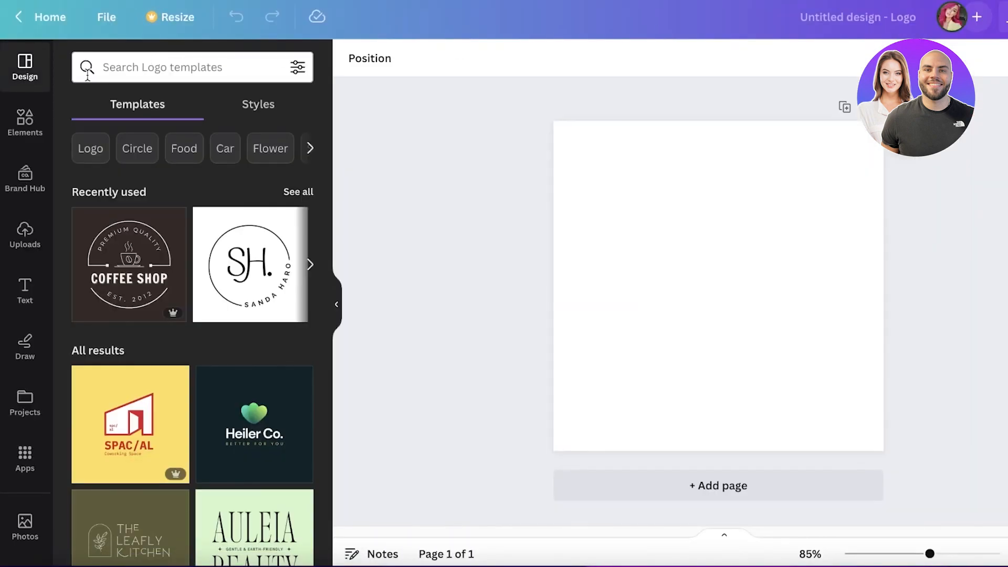
# Find clothing logo templates, apply the Untapped Clothing one and change its main text to Durden.
pyautogui.click(87, 75)
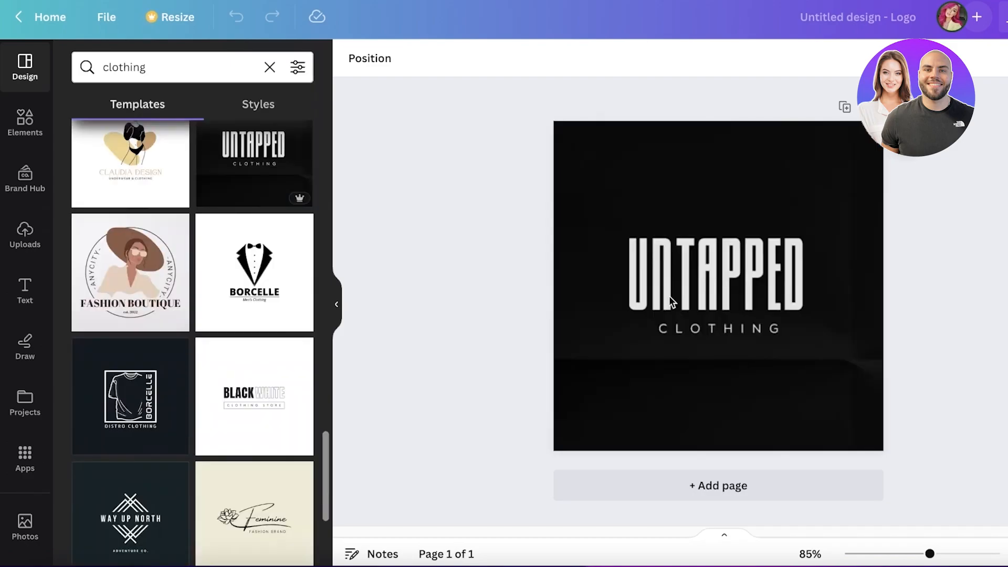
pyautogui.click(703, 274)
pyautogui.click(703, 273)
pyautogui.click(703, 272)
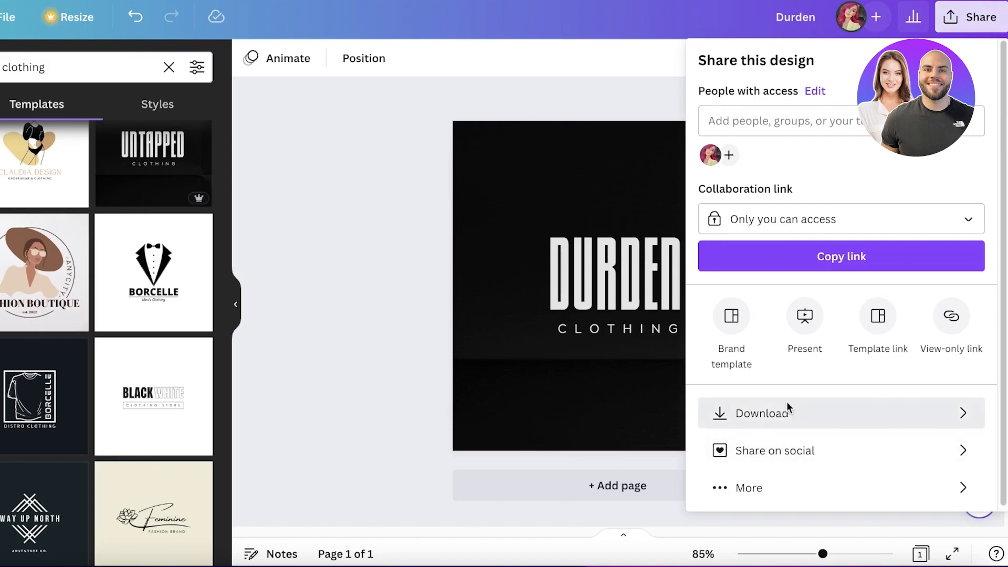
# Download the Durden logo design as a PNG at 500 × 500 px.
pyautogui.click(787, 410)
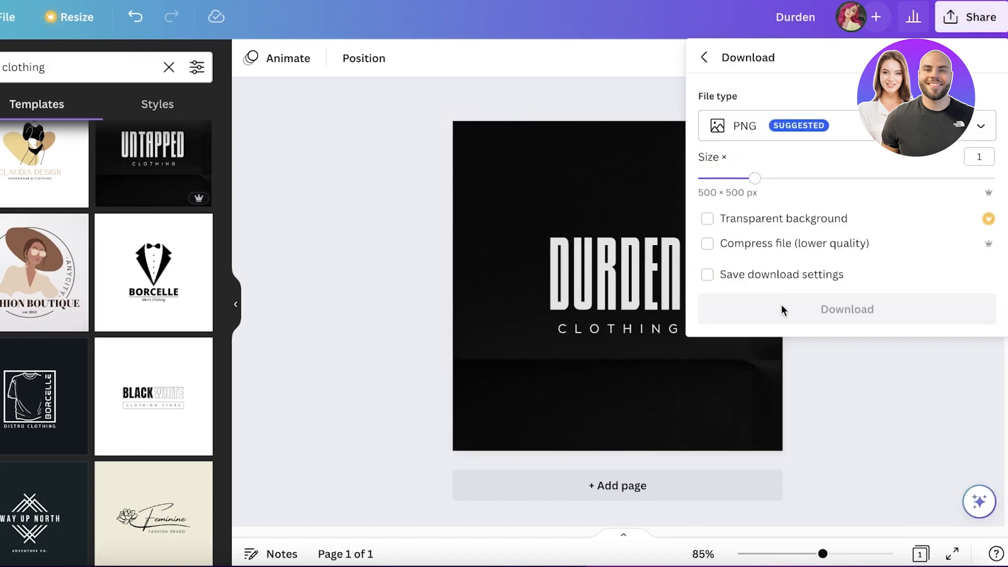
pyautogui.click(792, 317)
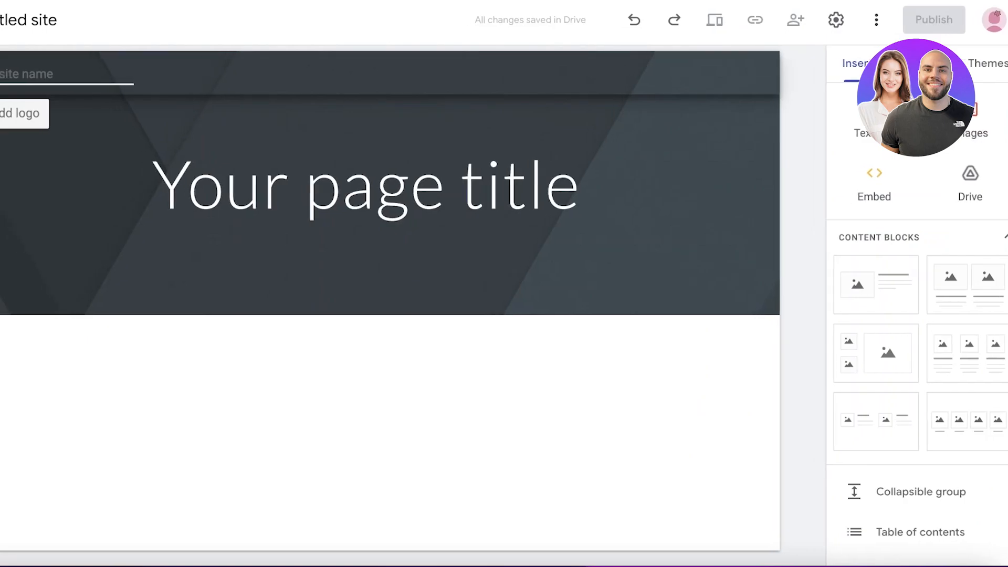
# Switch back to Google Sites and upload the Durden logo image from Downloads as the site's logo.
pyautogui.click(79, 111)
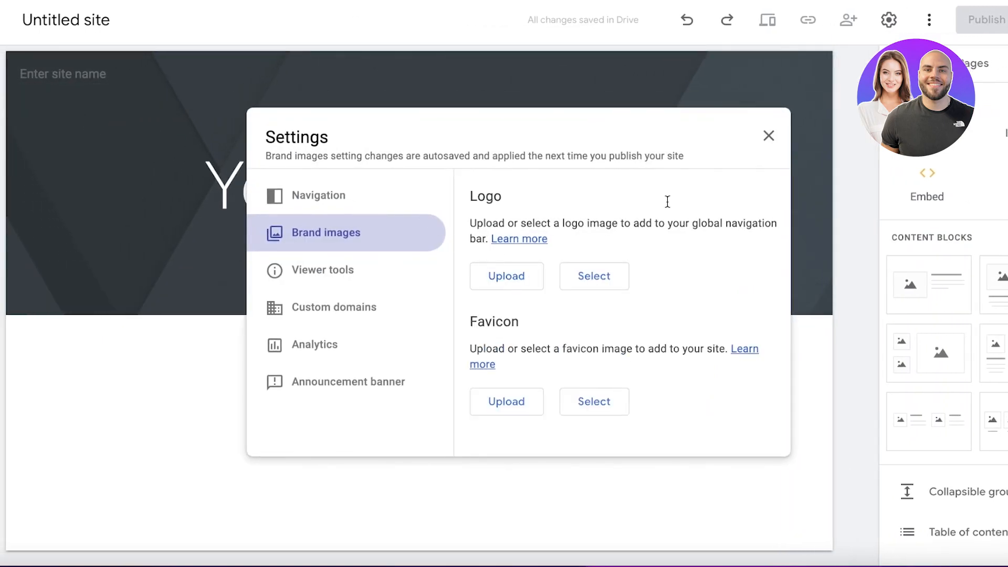
pyautogui.click(769, 135)
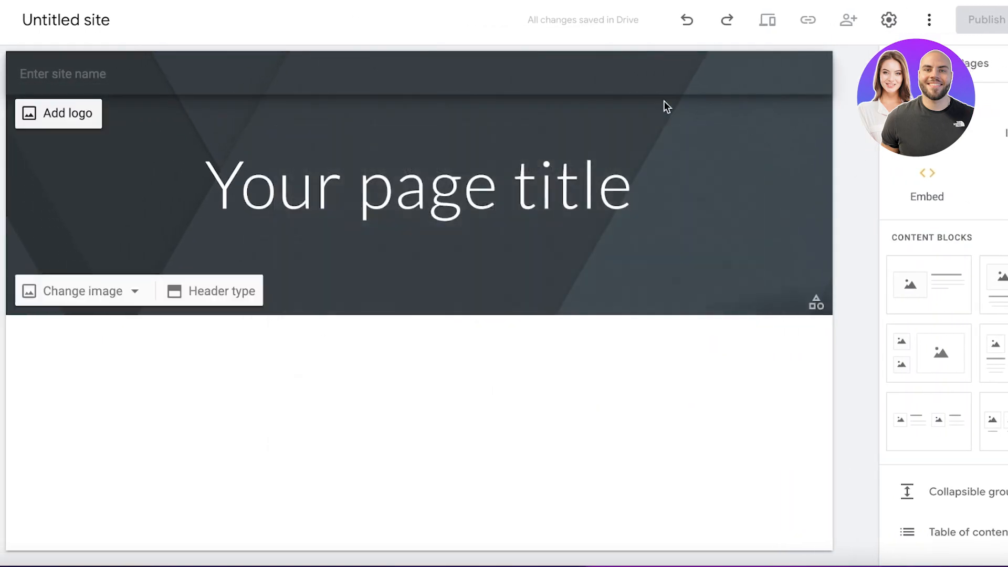
pyautogui.click(76, 114)
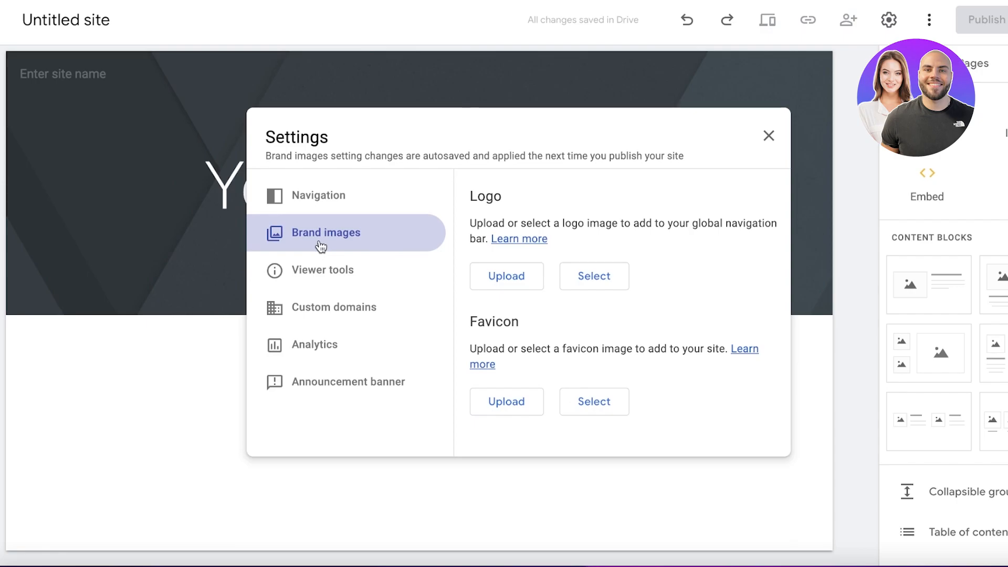
pyautogui.click(525, 283)
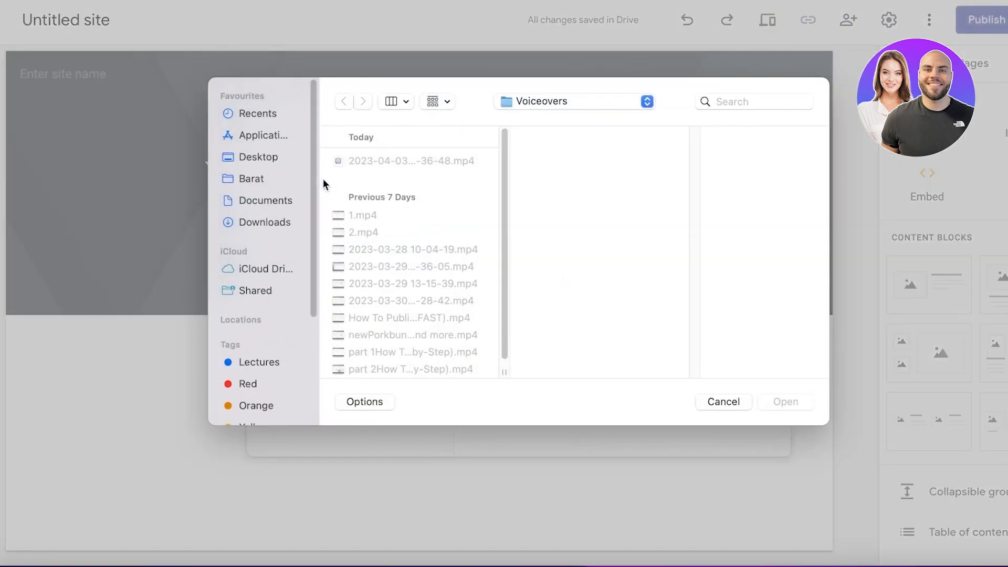
pyautogui.click(265, 222)
pyautogui.click(375, 161)
pyautogui.click(790, 400)
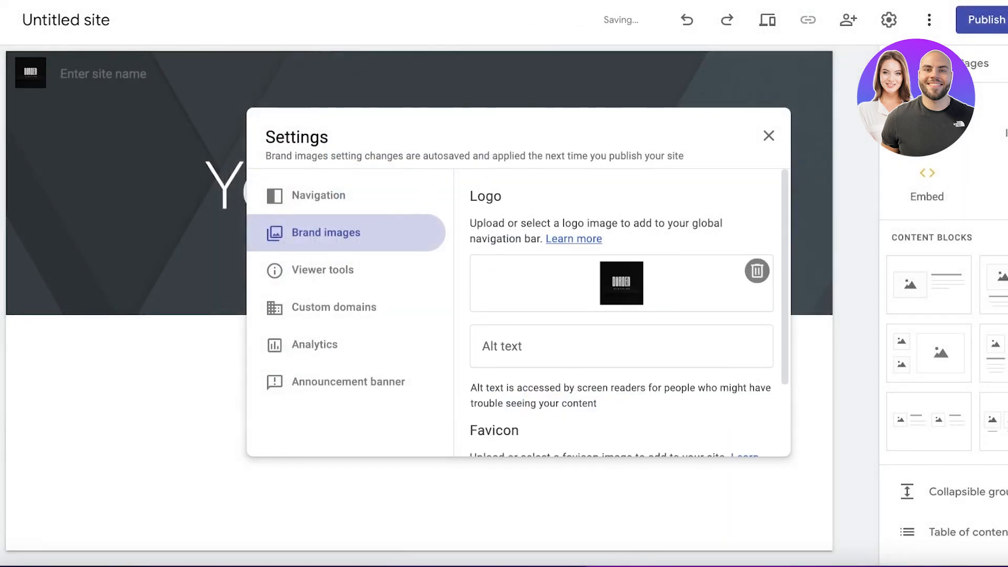
pyautogui.scroll(-2, 654, 245)
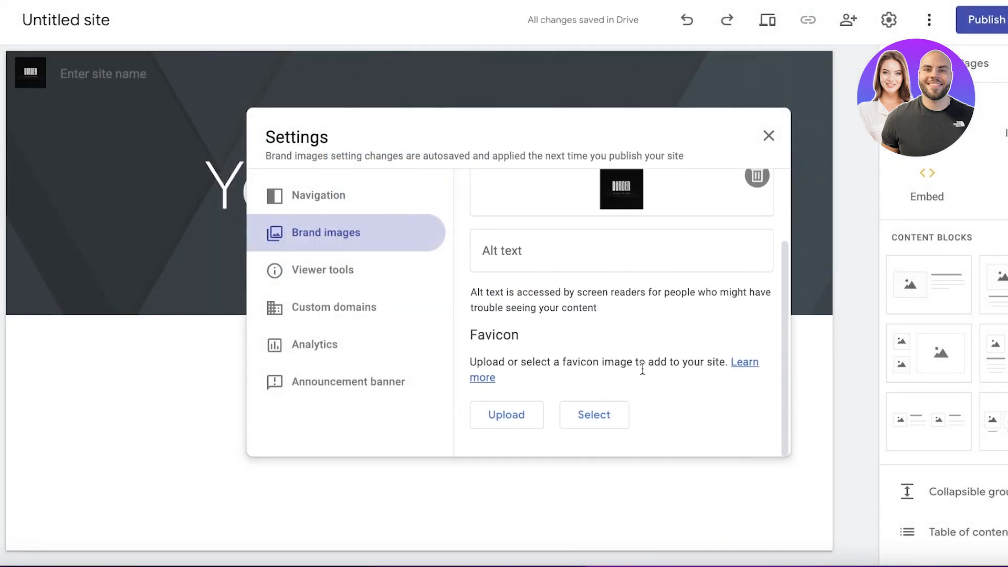
pyautogui.click(767, 135)
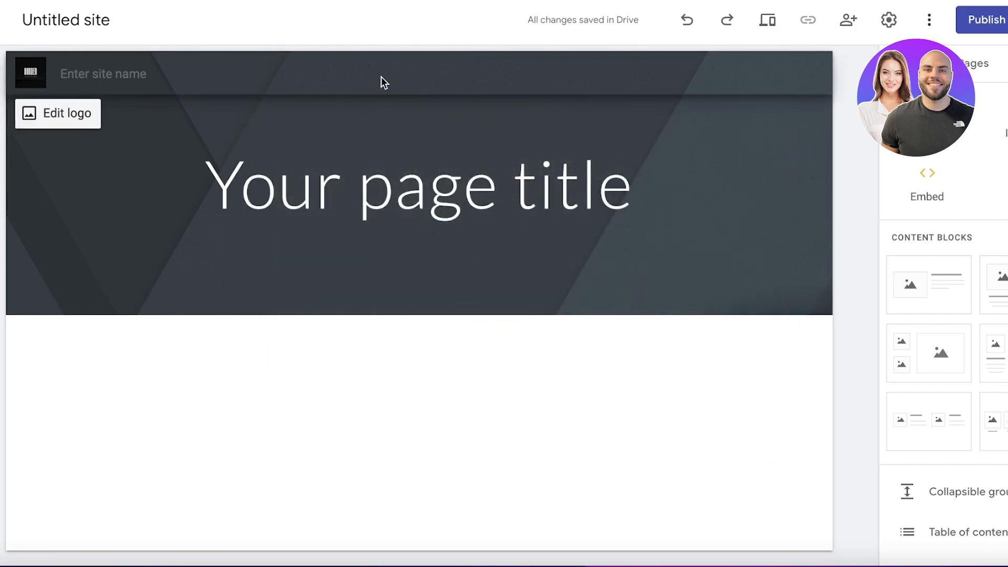
# Set the site name to "Durden Clothing".
pyautogui.click(109, 76)
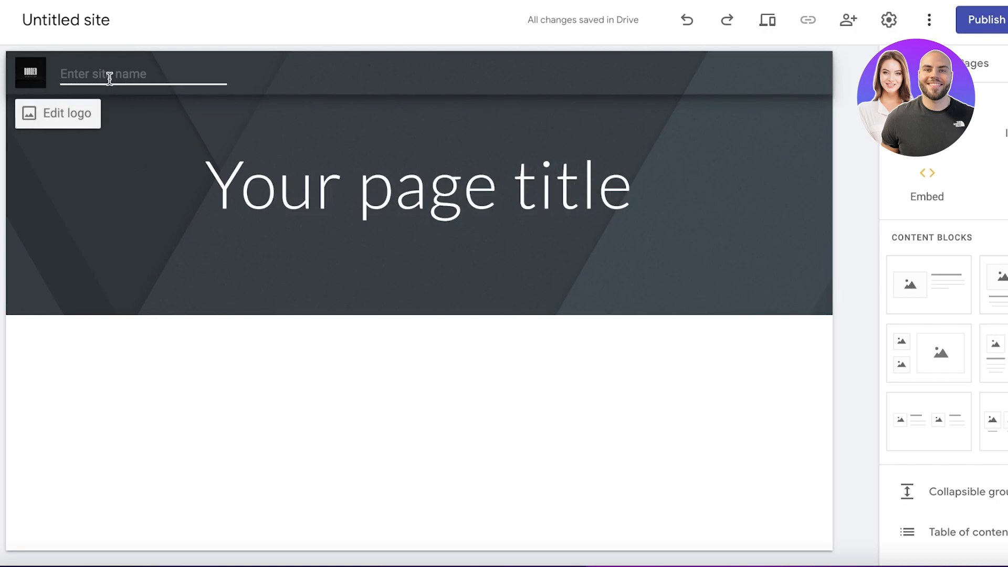
pyautogui.write('Durden Clothing')
pyautogui.click(131, 126)
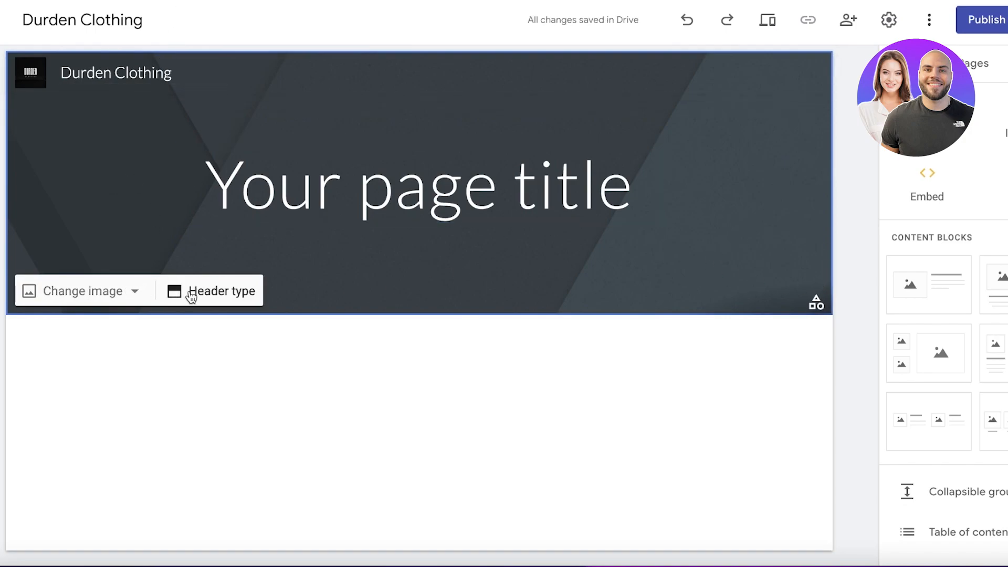
# Try the Large banner, Banner and Title only header types and set the page header to Cover.
pyautogui.click(192, 297)
pyautogui.click(102, 290)
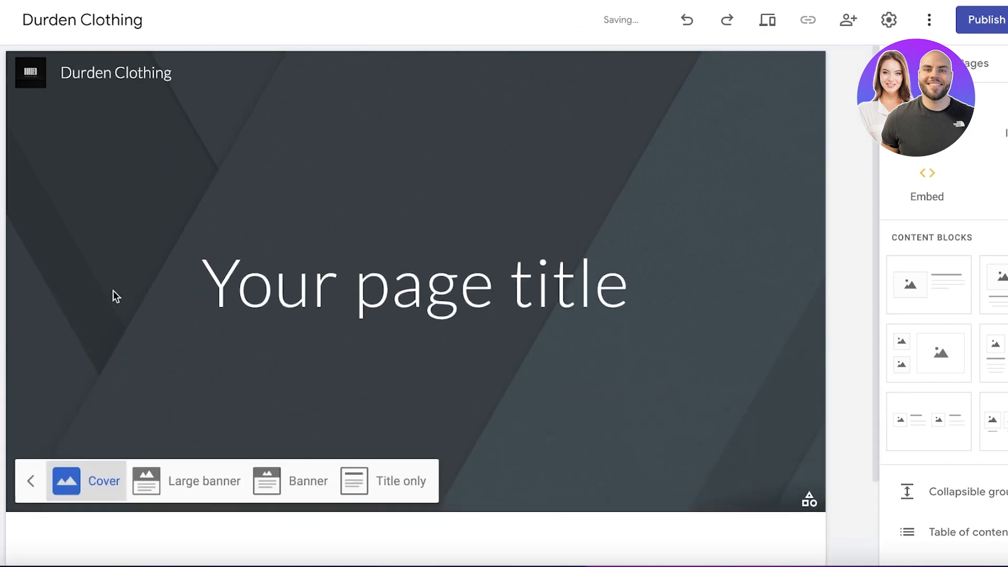
pyautogui.click(178, 545)
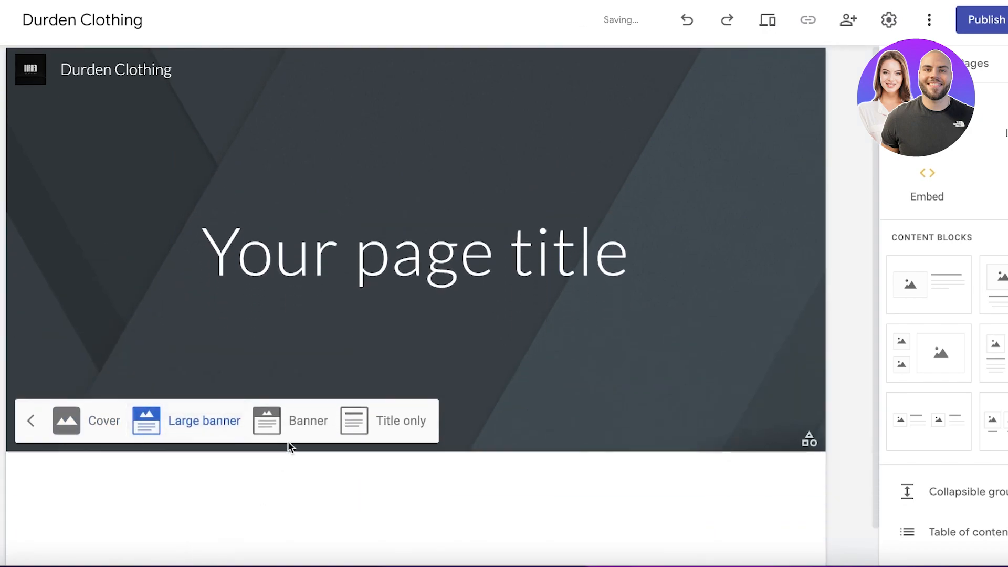
pyautogui.click(324, 436)
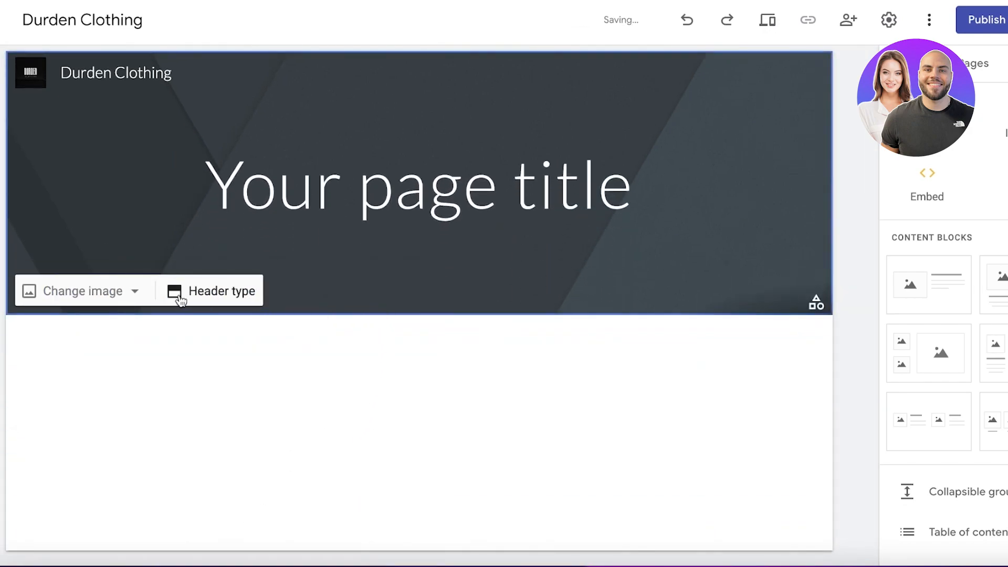
pyautogui.click(199, 290)
pyautogui.click(386, 296)
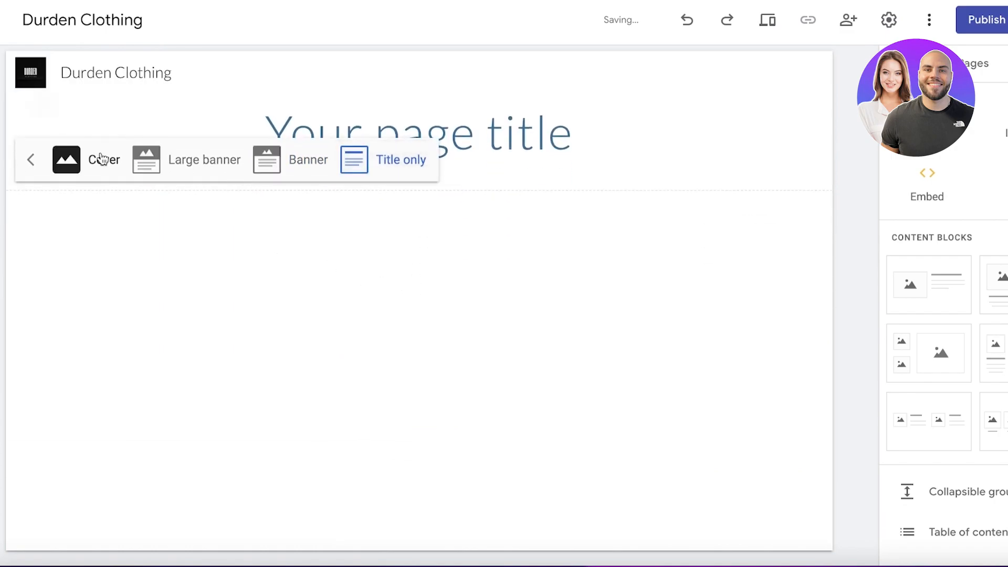
pyautogui.click(103, 157)
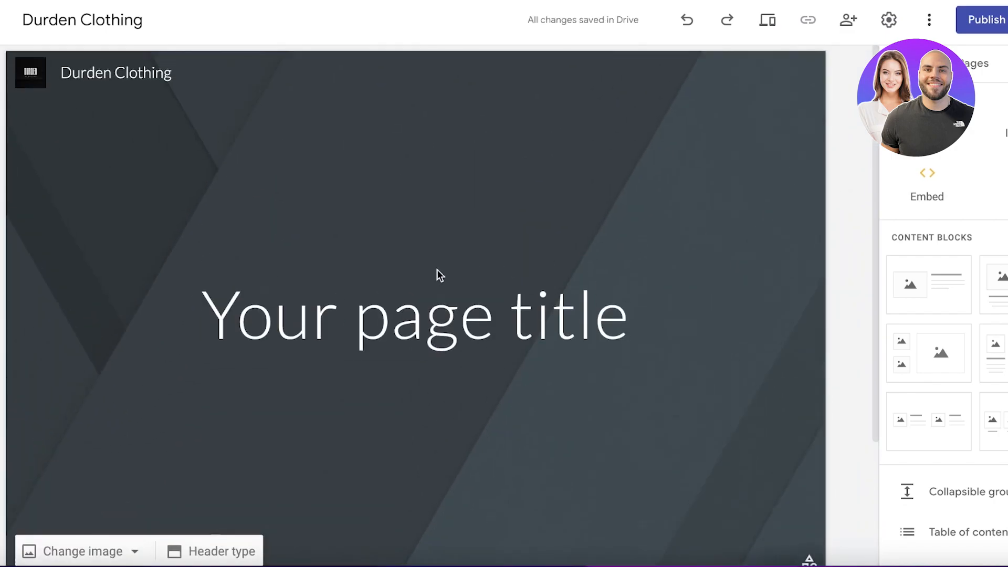
# Delete the page title placeholder from the cover header and open the options for changing the header image.
pyautogui.tripleClick(436, 309)
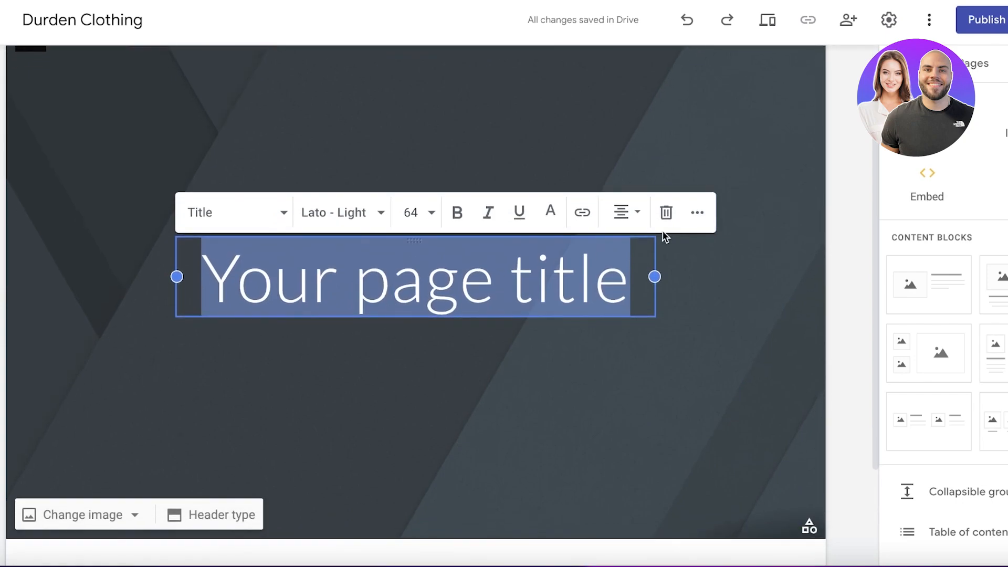
pyautogui.press('Delete')
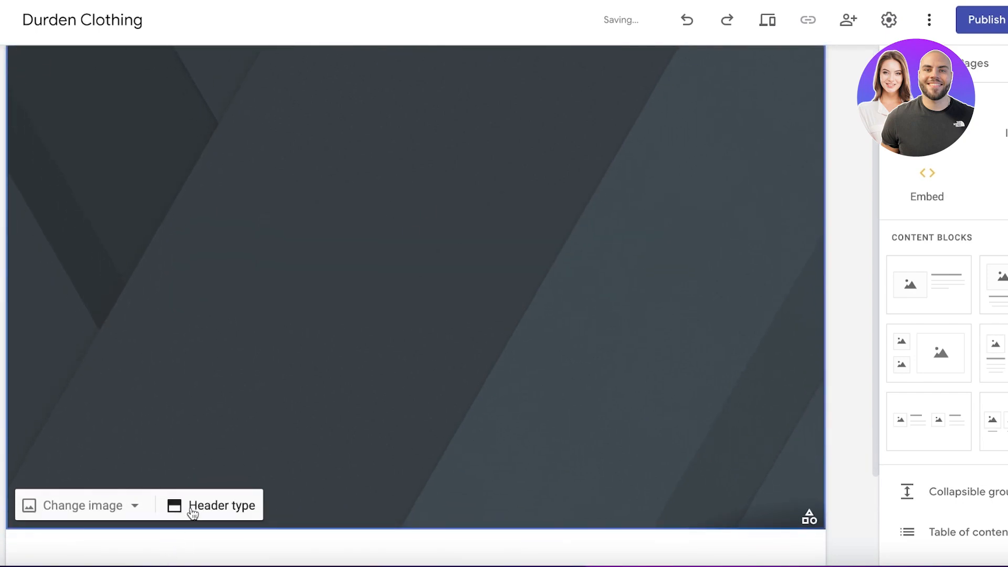
pyautogui.click(81, 505)
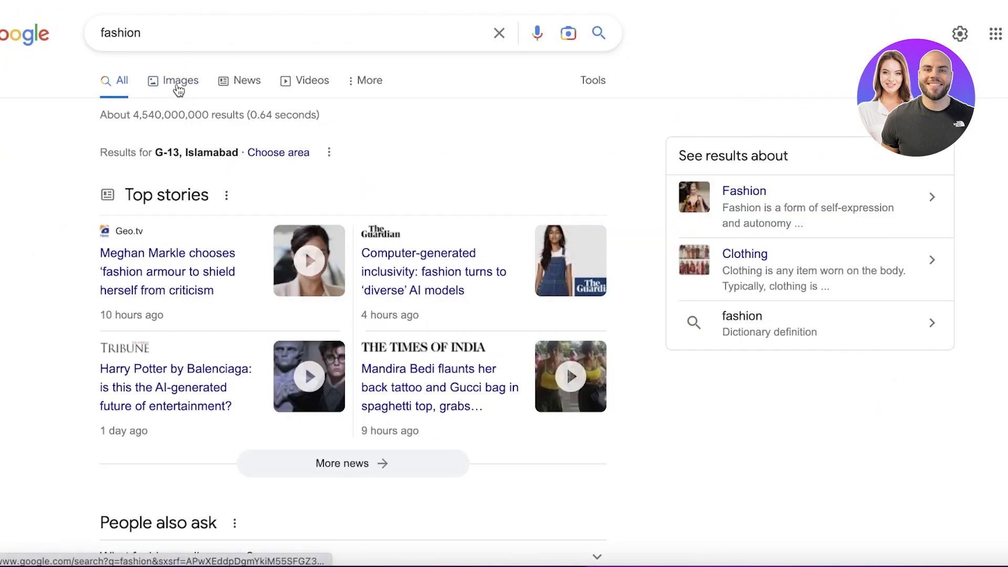
pyautogui.click(176, 83)
pyautogui.scroll(-3, 589, 170)
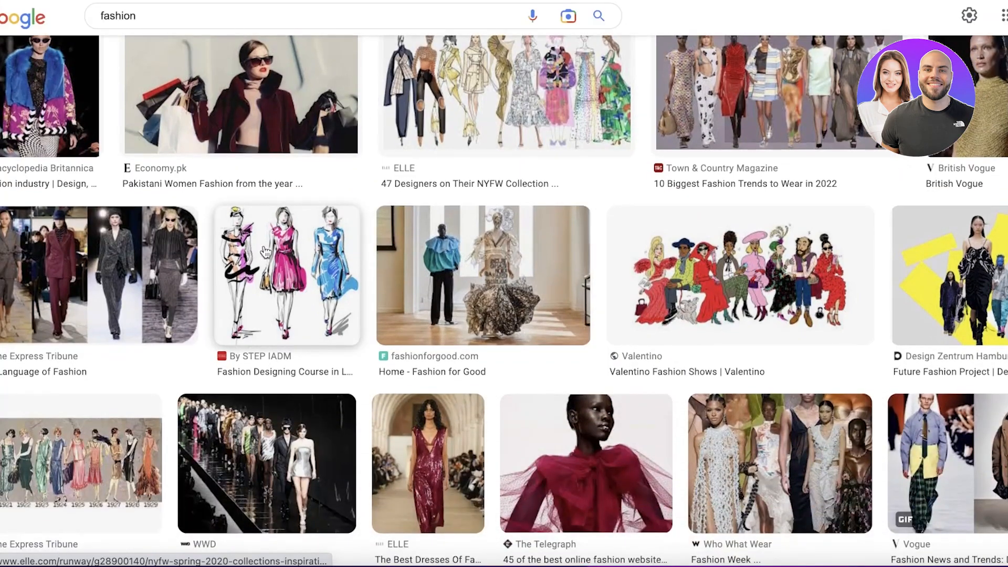
pyautogui.click(589, 170)
pyautogui.rightClick(827, 287)
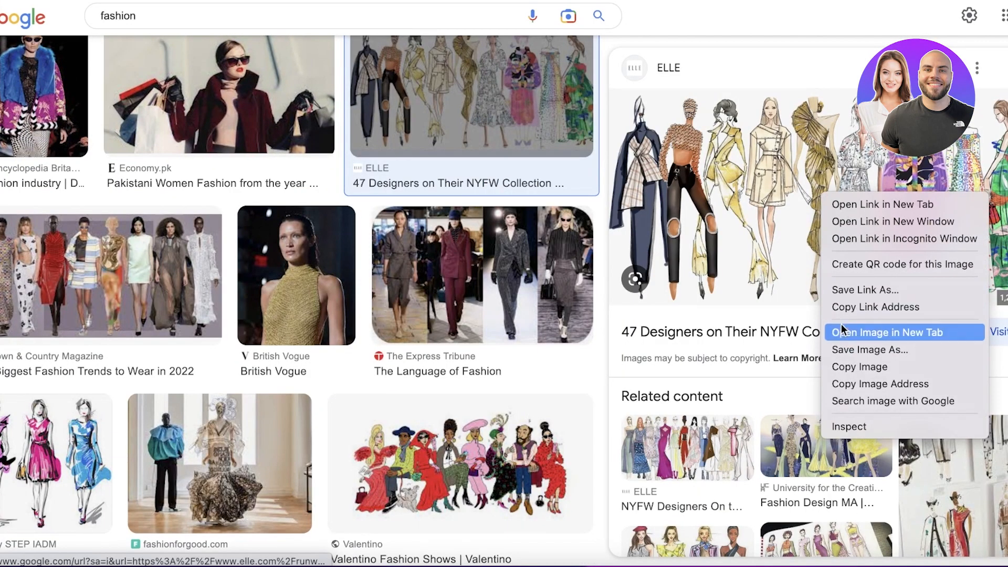
pyautogui.click(843, 351)
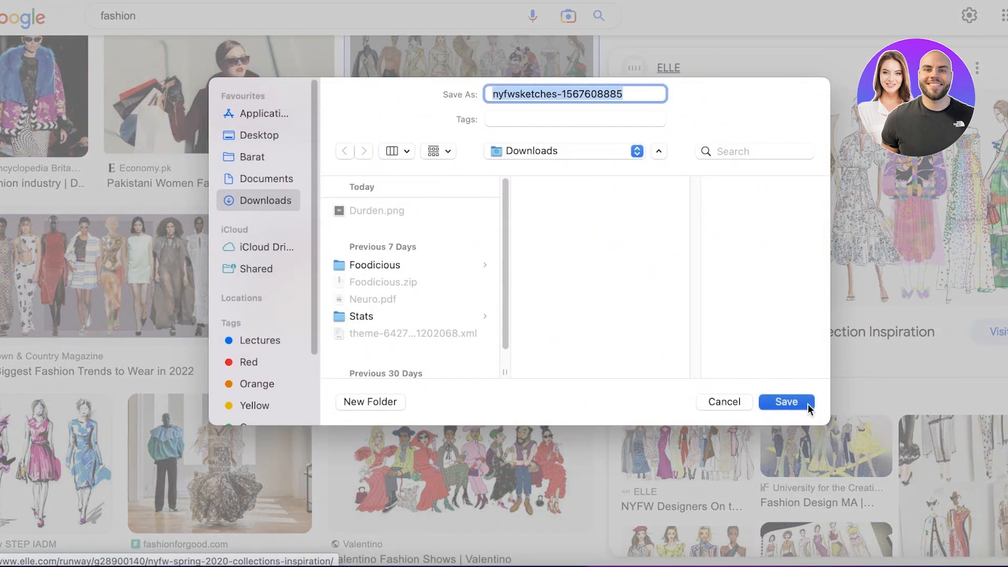
pyautogui.click(786, 402)
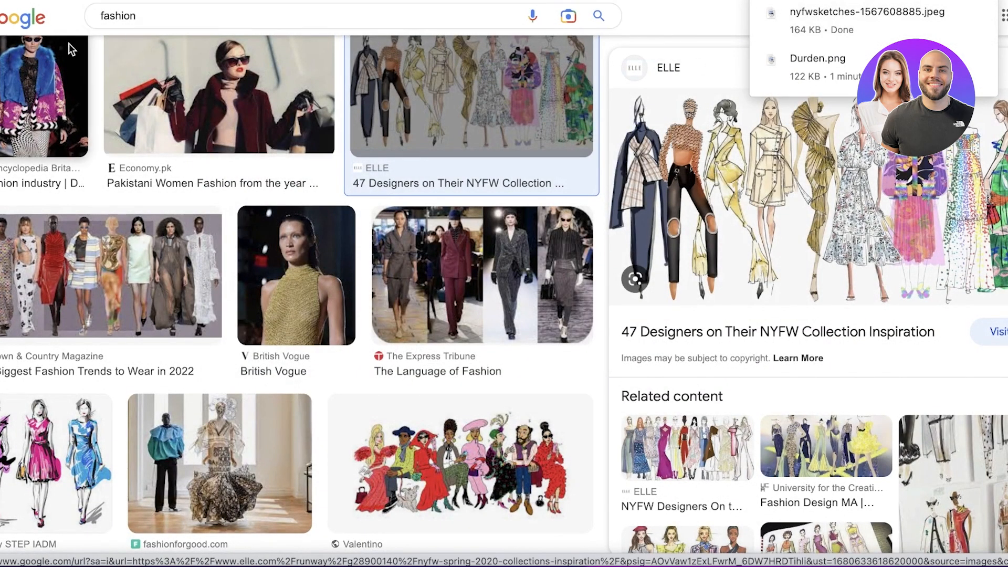
# Search Google for "vecteezy" and open the Vecteezy website.
pyautogui.scroll(3, 196, 34)
pyautogui.click(24, 35)
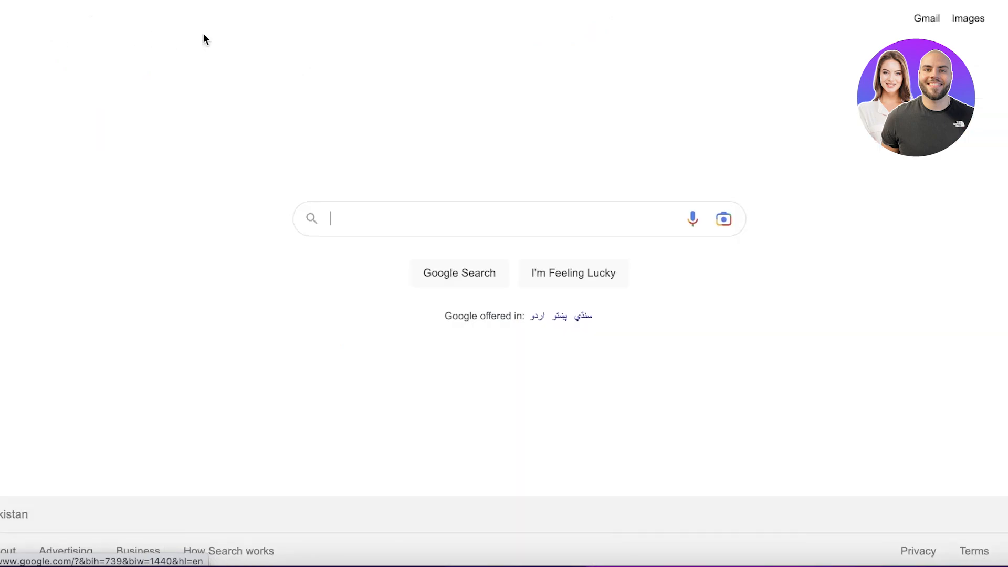
pyautogui.click(349, 214)
pyautogui.write('vecteezy')
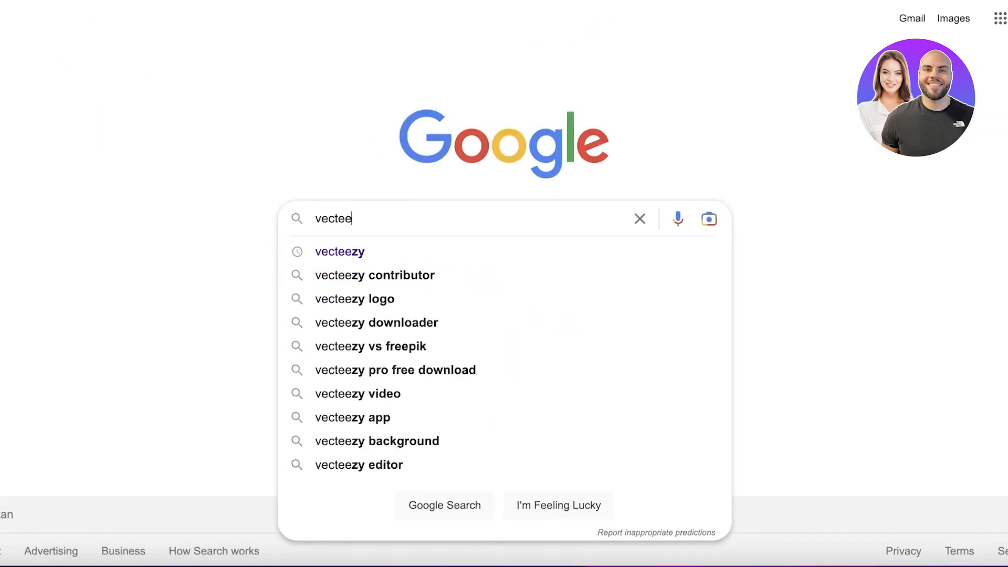
pyautogui.press('Return')
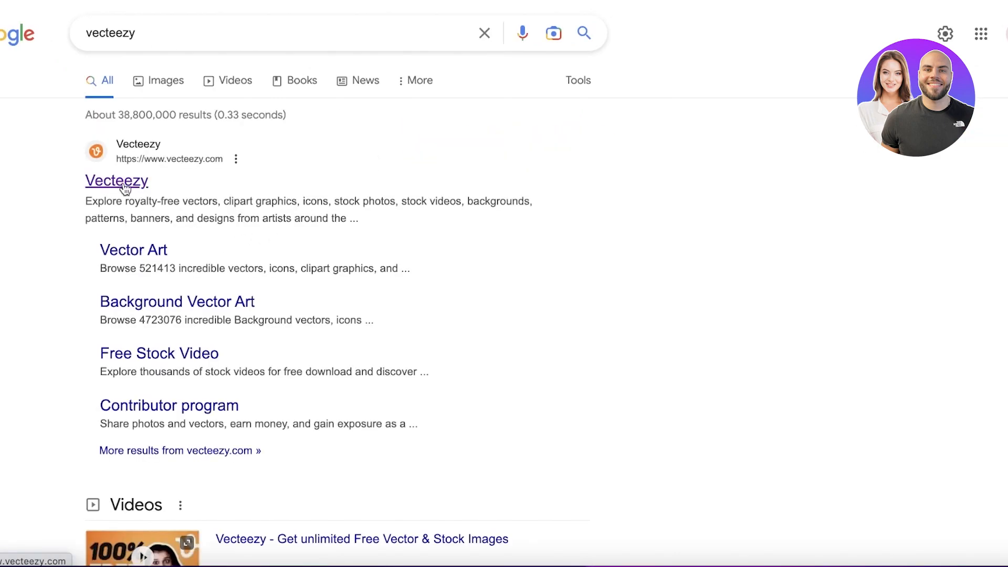
pyautogui.click(120, 182)
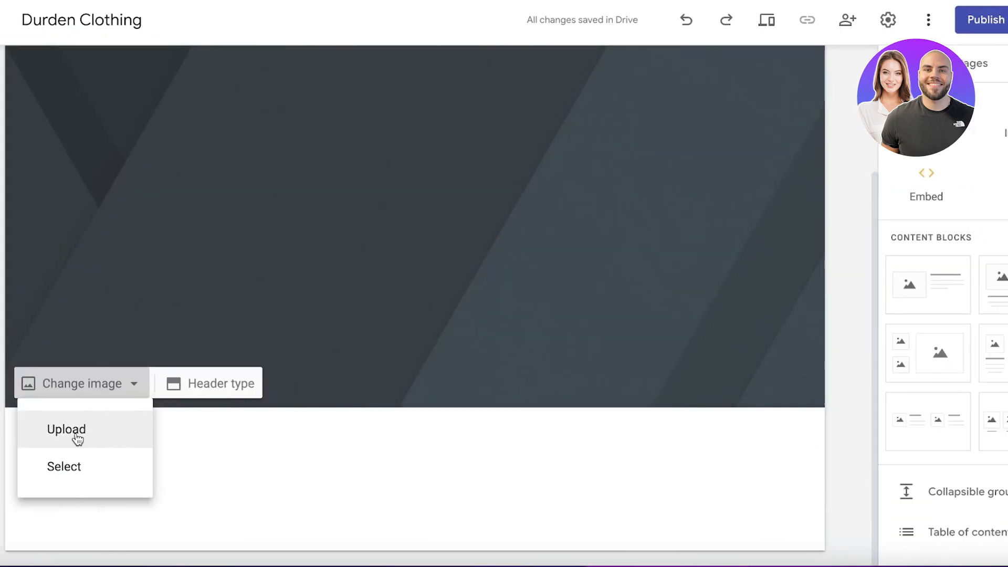
# Switch back to Google Sites and upload nyfwsketches-1567608885.jpeg from Downloads as the header image.
pyautogui.click(68, 439)
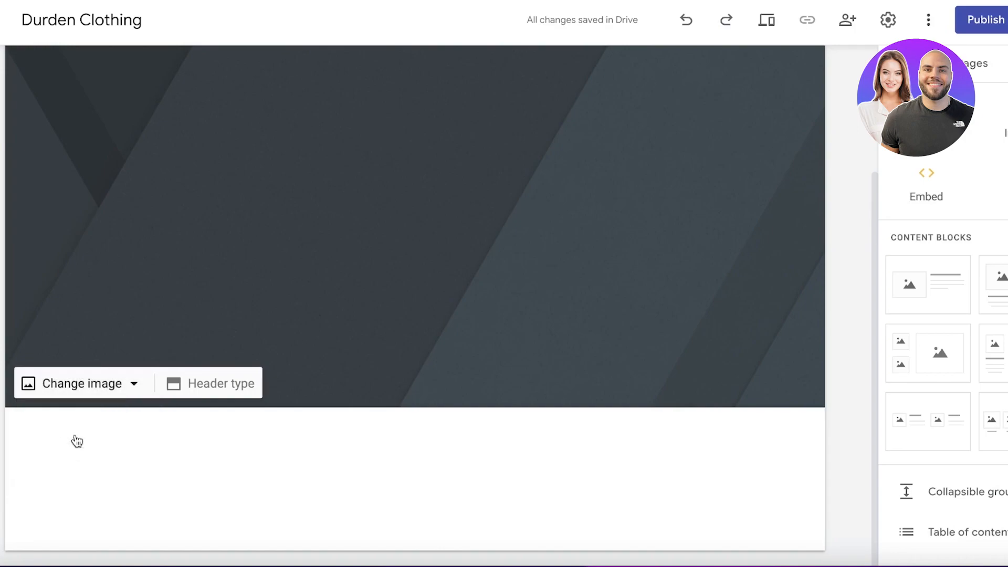
pyautogui.click(412, 178)
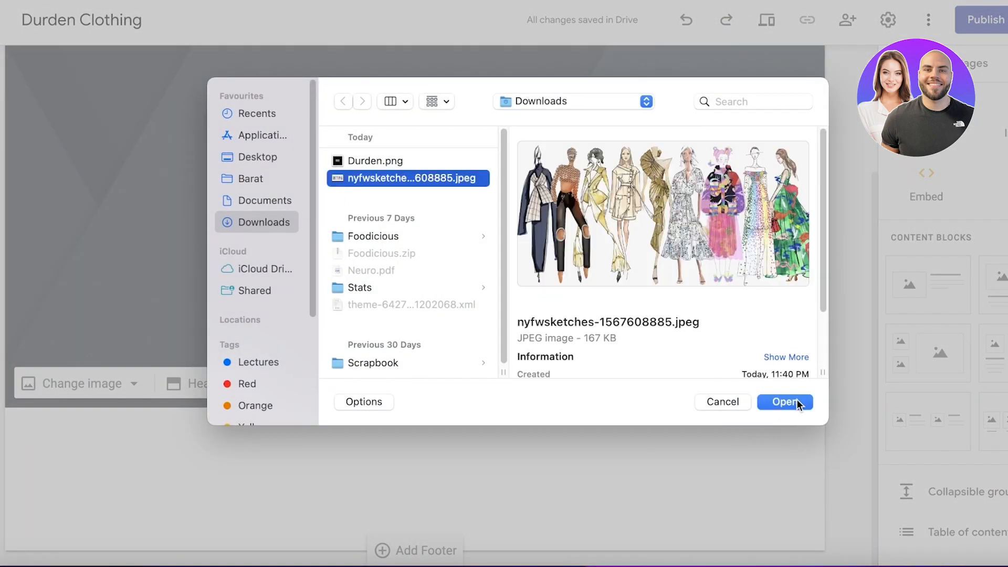
pyautogui.click(784, 402)
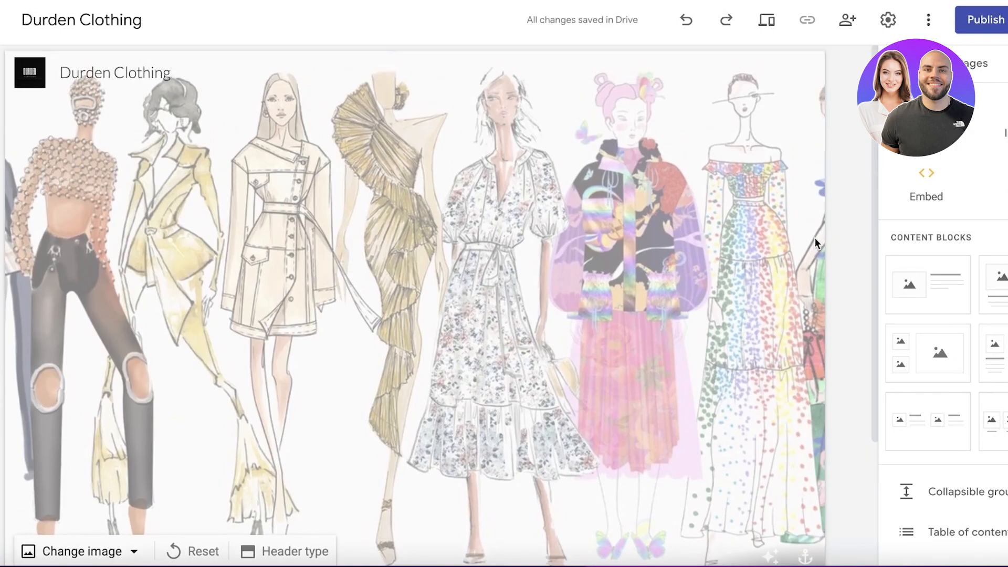
pyautogui.scroll(-3, 861, 224)
pyautogui.scroll(3, 803, 225)
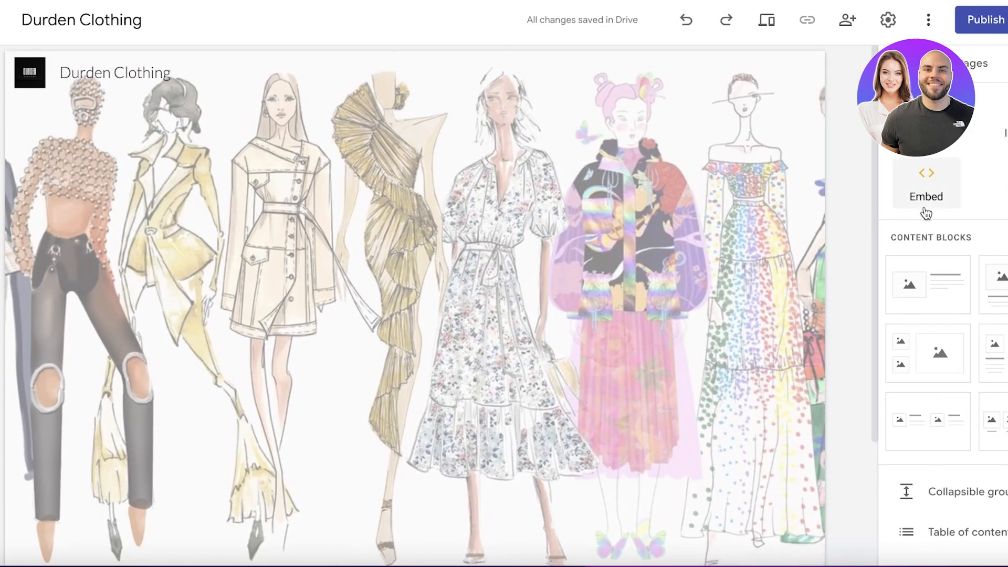
# Look through the content blocks and page elements that can be inserted, from layouts to Google Docs items.
pyautogui.scroll(-2, 927, 279)
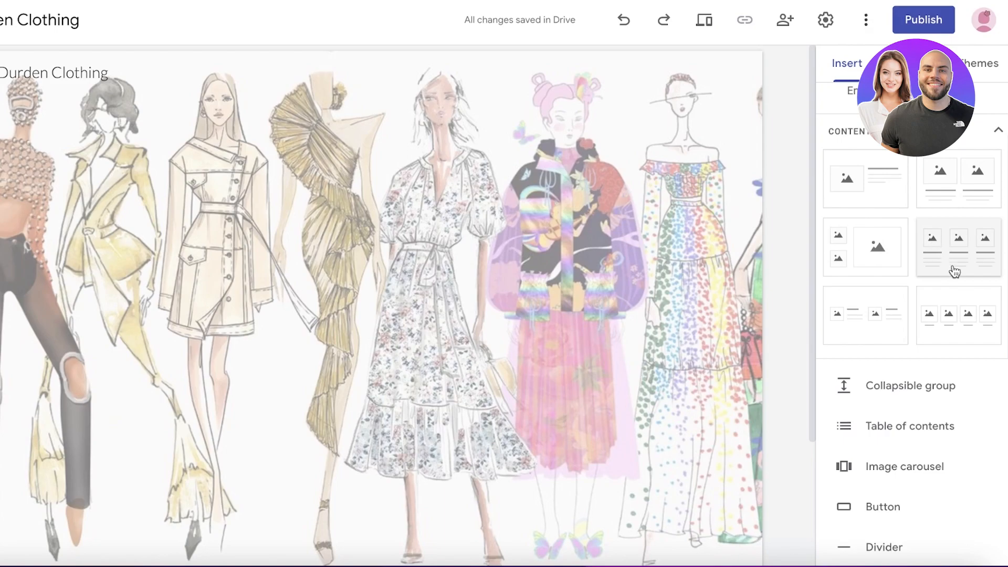
pyautogui.scroll(-3, 954, 266)
pyautogui.scroll(-5, 903, 252)
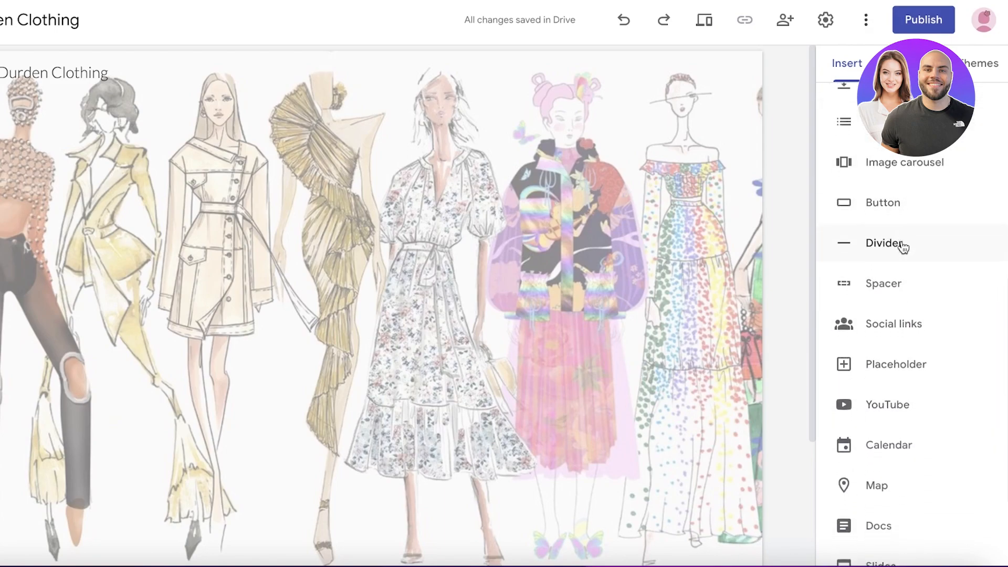
pyautogui.scroll(10, 903, 244)
pyautogui.scroll(-5, 903, 243)
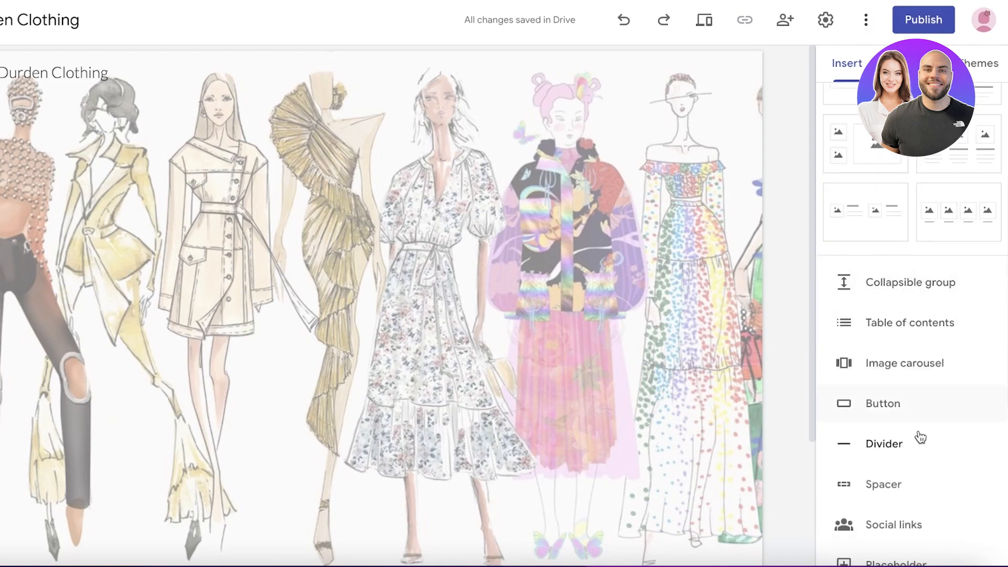
pyautogui.scroll(-5, 896, 402)
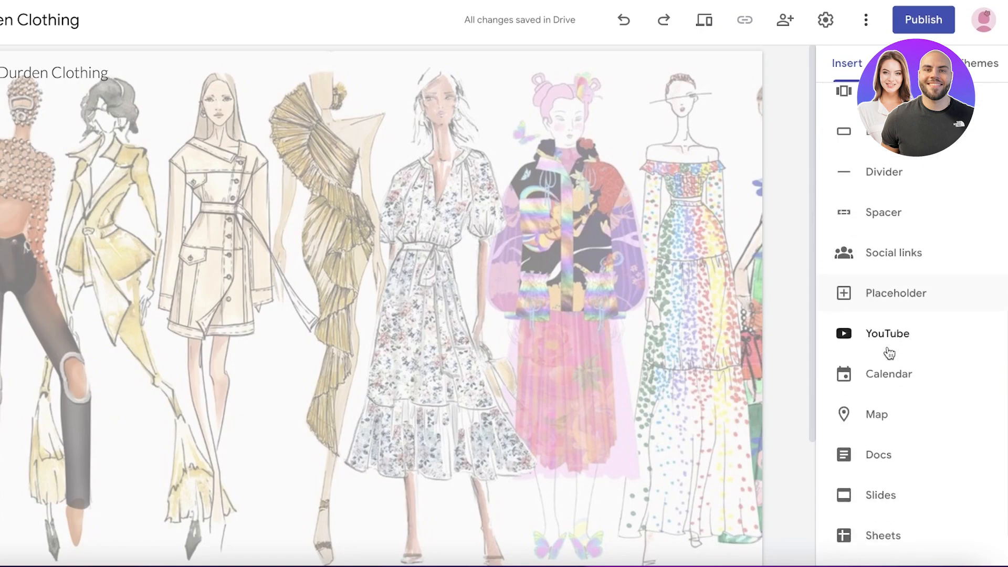
pyautogui.scroll(7, 933, 270)
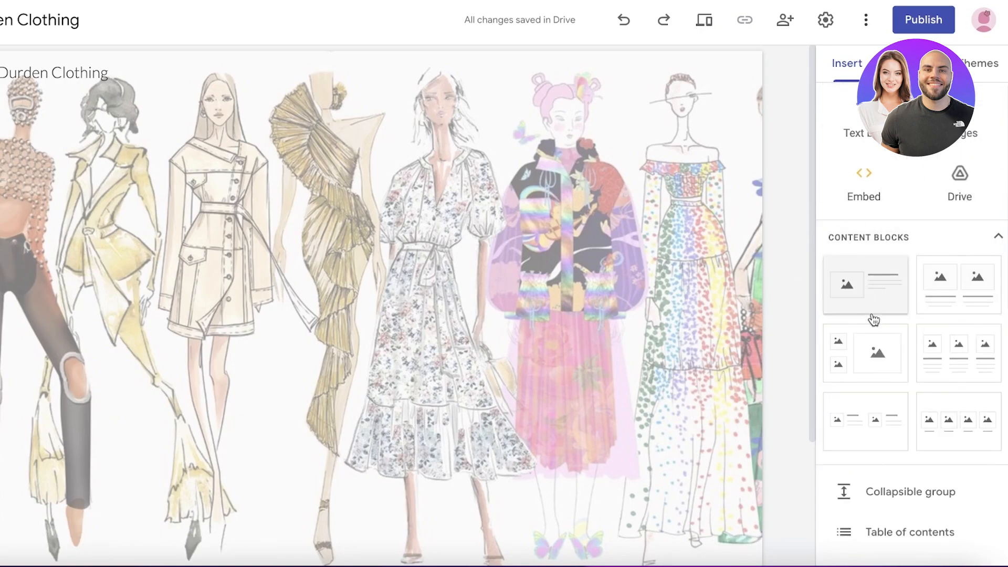
# Insert the content block with one image beside a title and text below the header.
pyautogui.moveTo(867, 290); pyautogui.dragTo(357, 310)
pyautogui.scroll(7, 329, 267)
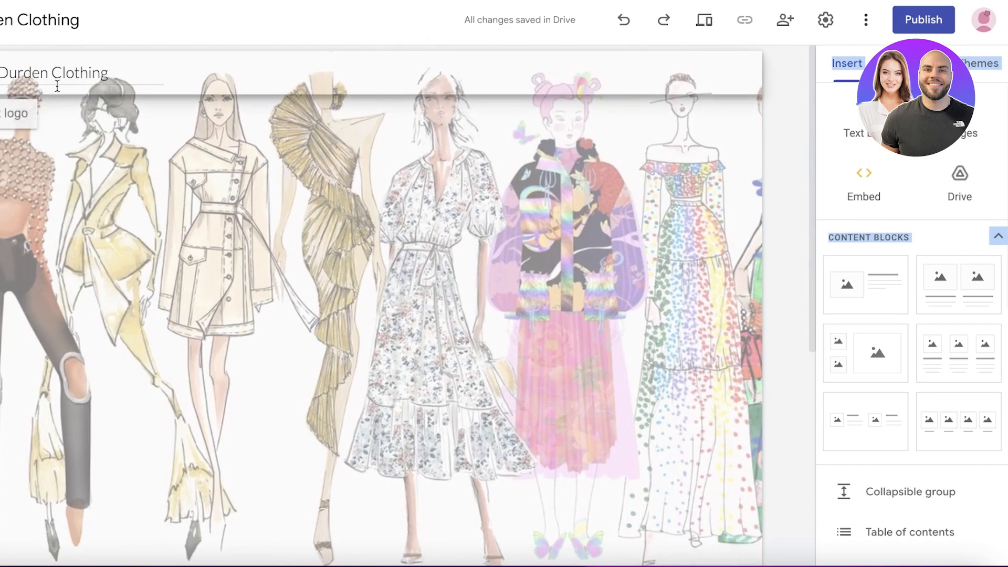
pyautogui.click(57, 79)
pyautogui.click(384, 65)
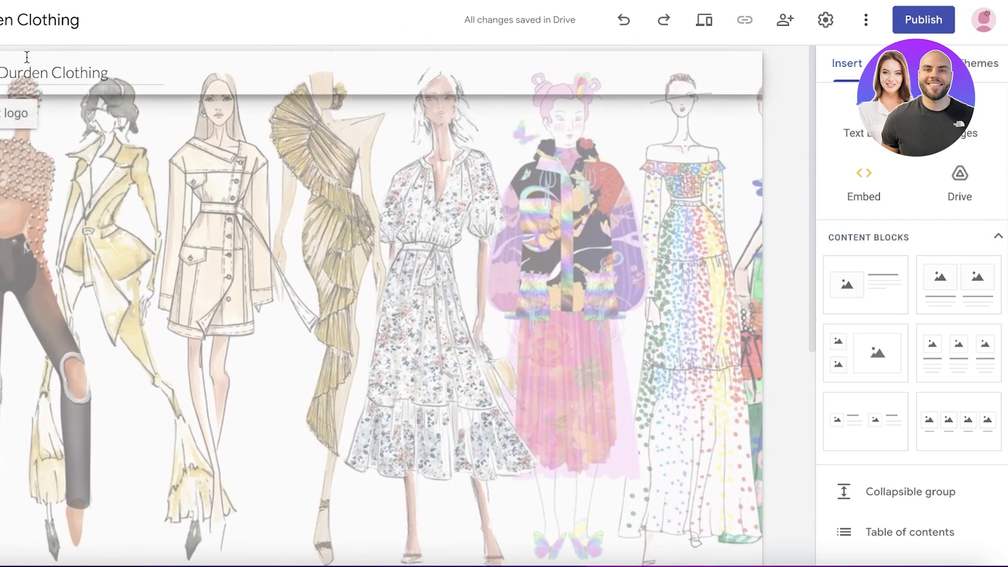
pyautogui.scroll(-7, 297, 234)
pyautogui.scroll(7, 680, 206)
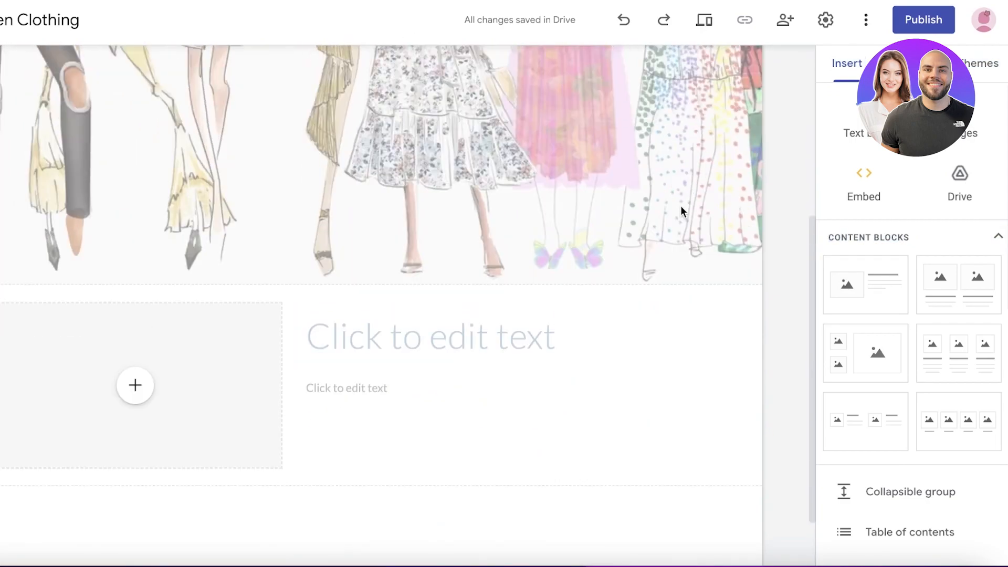
pyautogui.scroll(-7, 389, 248)
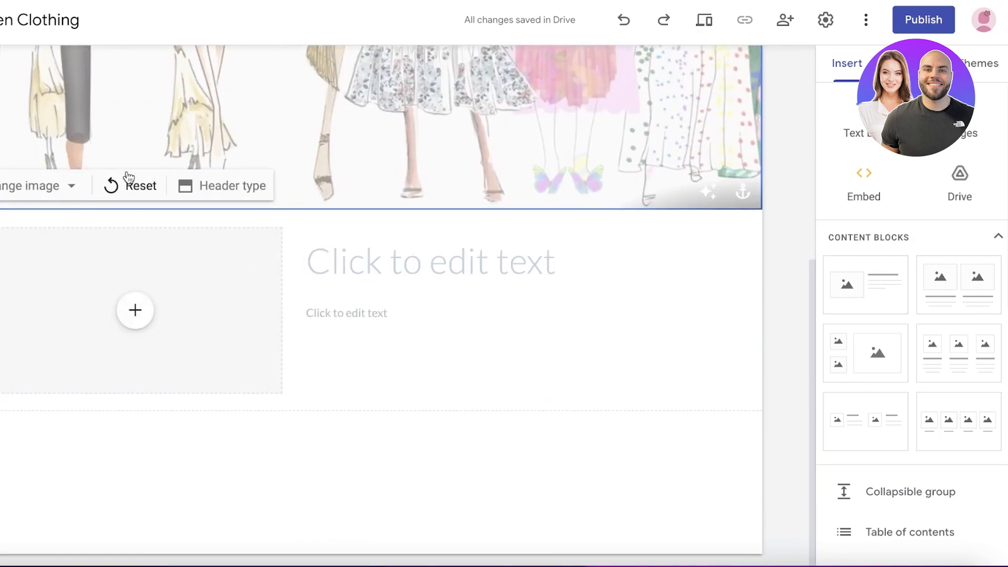
# Try the Banner and Title only header types and set the page header to Large banner.
pyautogui.click(183, 187)
pyautogui.click(204, 185)
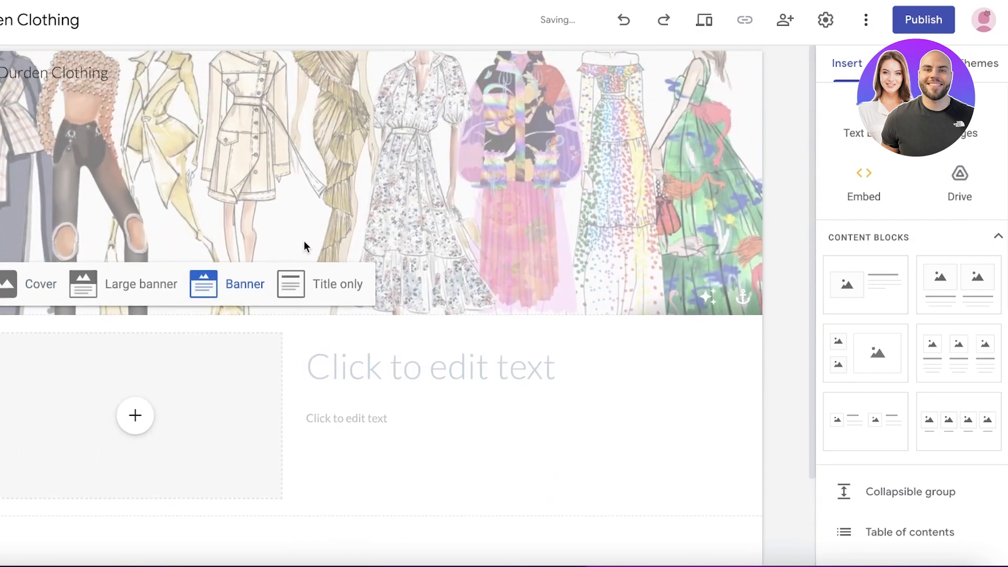
pyautogui.click(230, 270)
pyautogui.click(320, 263)
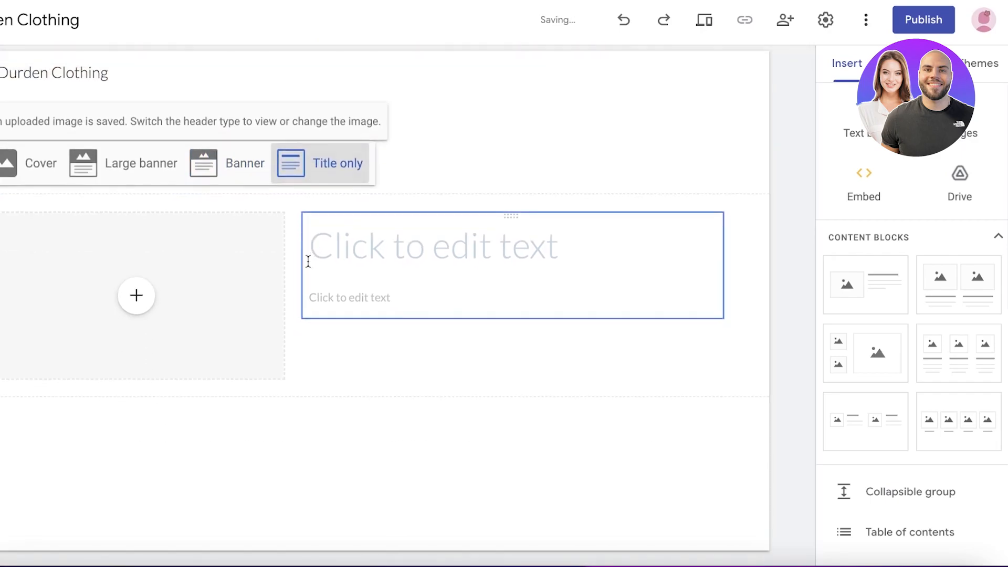
pyautogui.click(206, 164)
pyautogui.click(117, 283)
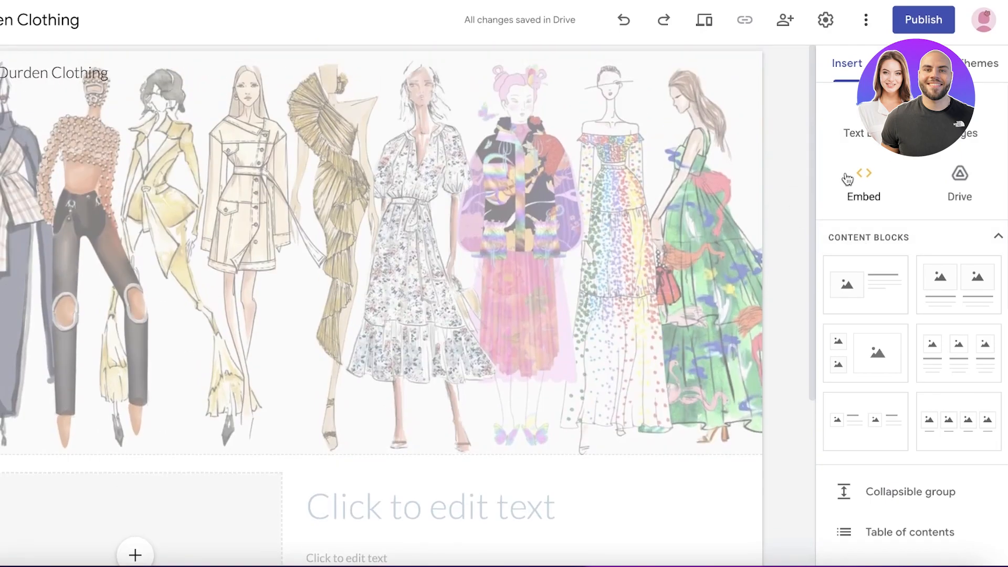
# Check the new content block's layout and review the insertable elements such as spacer, social links and YouTube.
pyautogui.scroll(-1, 852, 165)
pyautogui.scroll(-4, 749, 232)
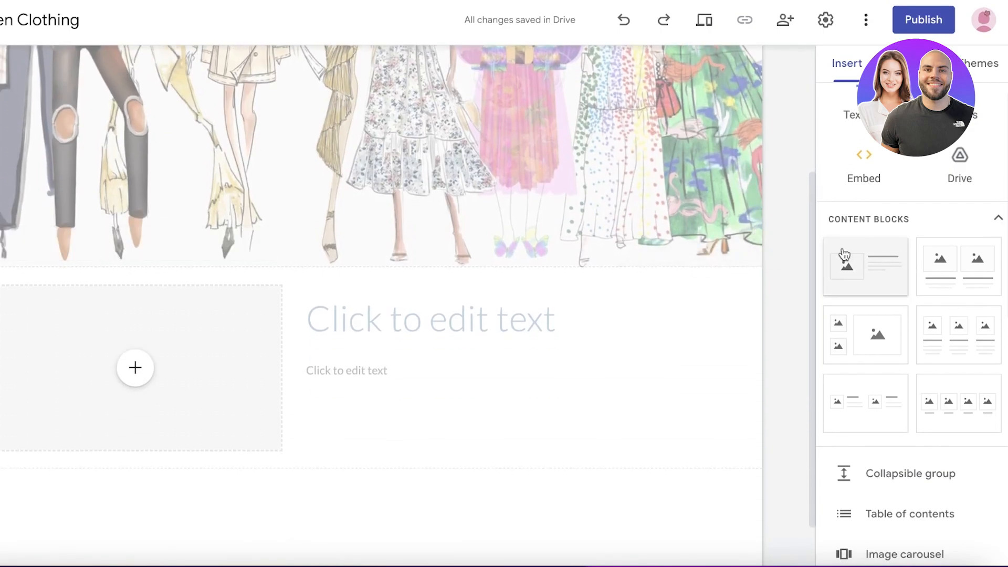
pyautogui.scroll(-1, 756, 366)
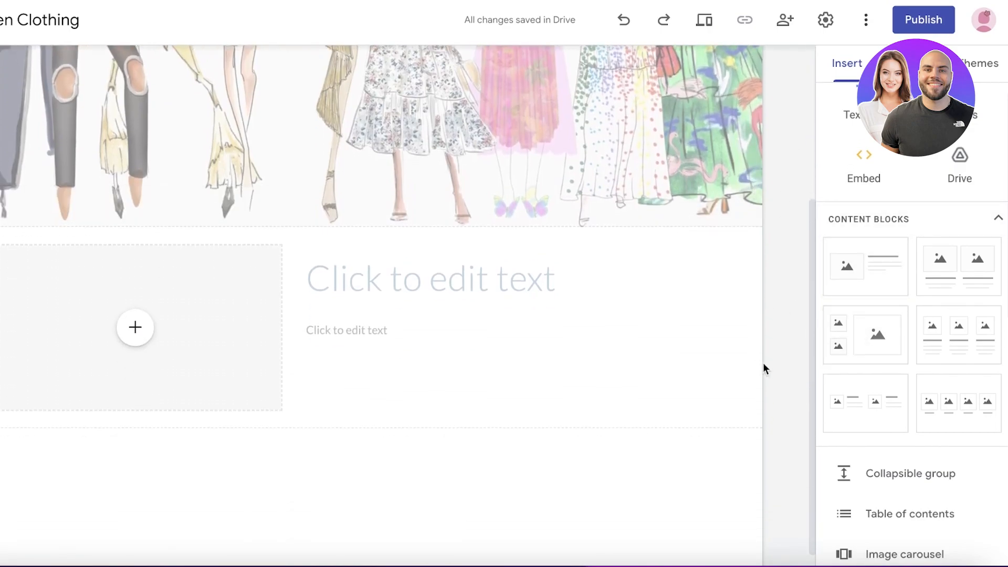
pyautogui.scroll(-10, 895, 475)
pyautogui.scroll(4, 888, 288)
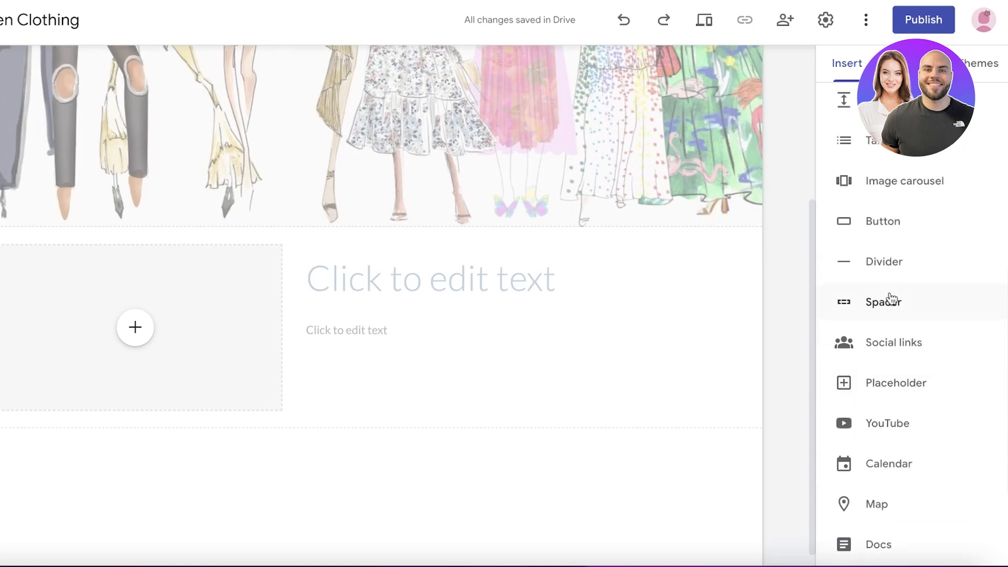
pyautogui.scroll(1, 891, 298)
pyautogui.scroll(3, 405, 317)
pyautogui.scroll(-3, 294, 388)
# Enter "Coming Soon" as the content block's title and set its text colour to #d5a6bd.
pyautogui.click(402, 281)
pyautogui.write('Coming Soon')
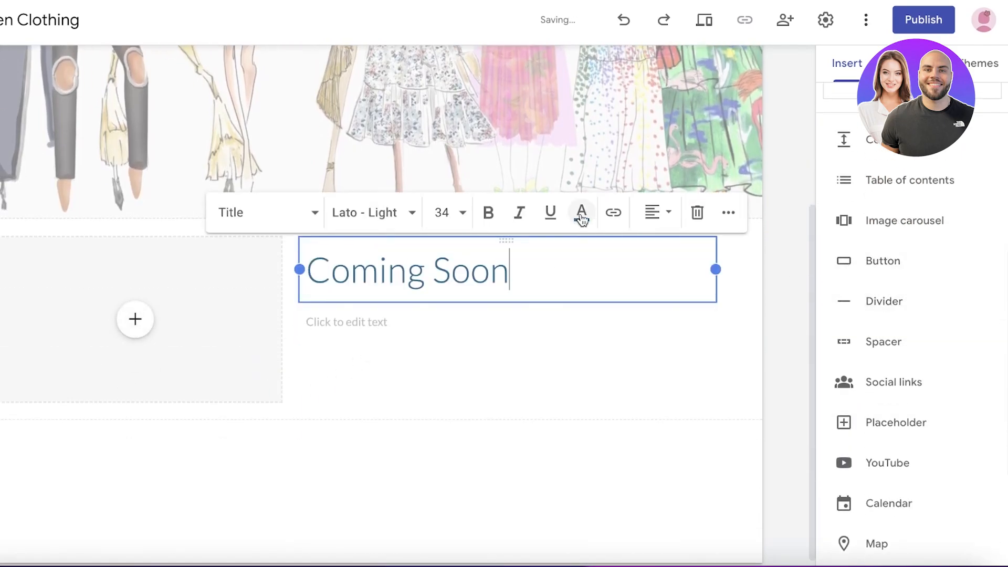
pyautogui.click(581, 212)
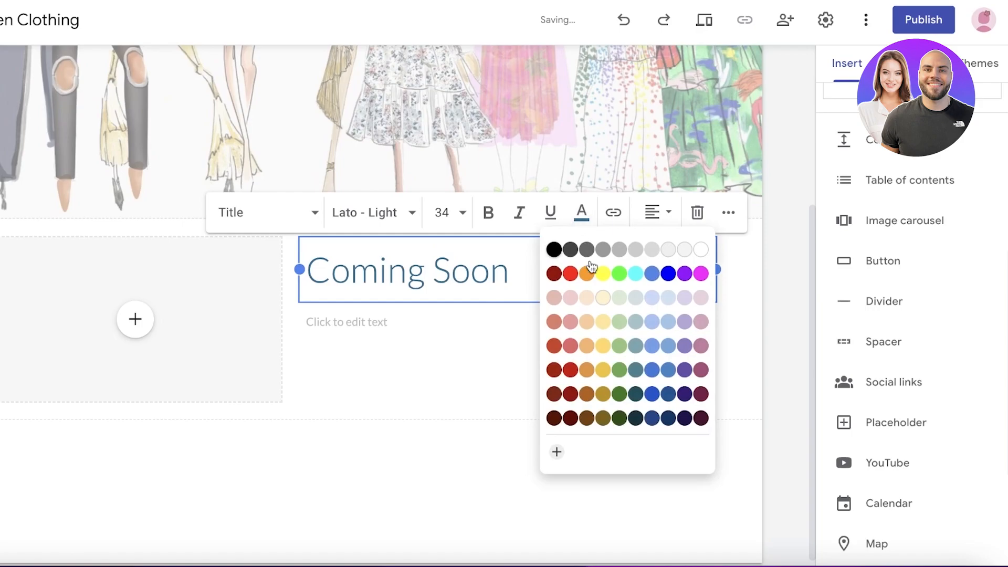
pyautogui.click(701, 321)
pyautogui.hotkey('ctrl', 'a')
pyautogui.click(581, 213)
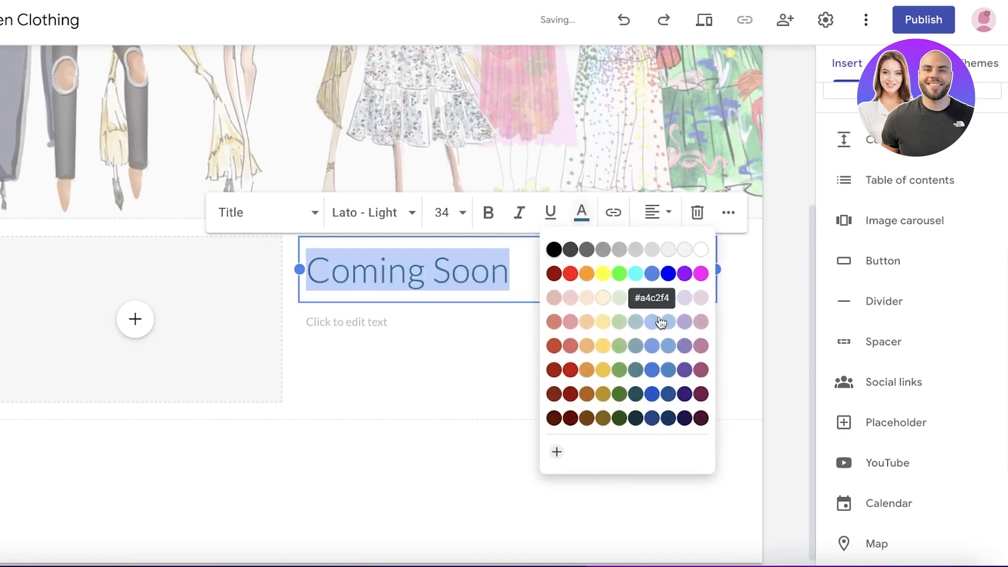
pyautogui.click(701, 321)
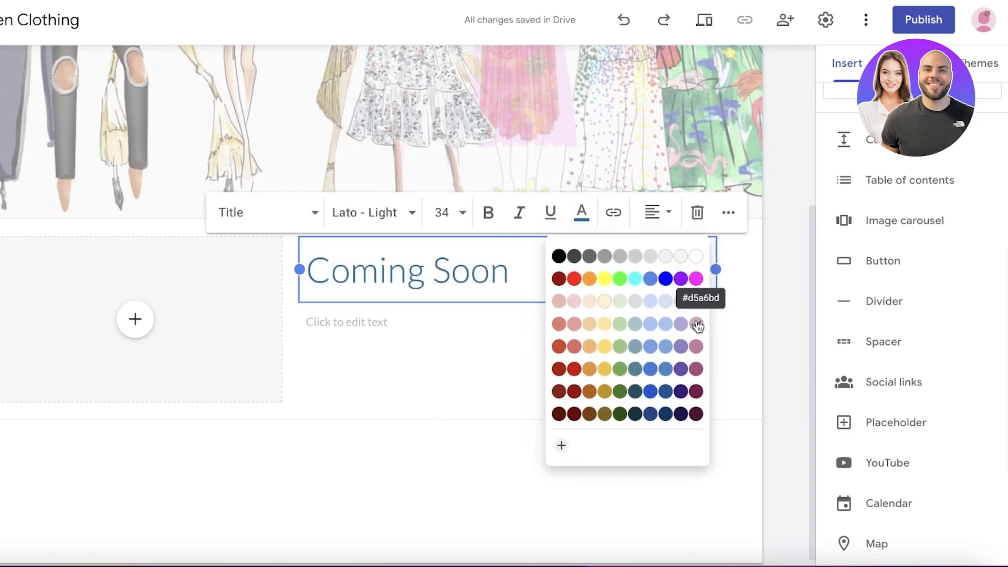
# Make the "Coming Soon" title bold and change its font to a serif typeface.
pyautogui.click(489, 212)
pyautogui.click(384, 215)
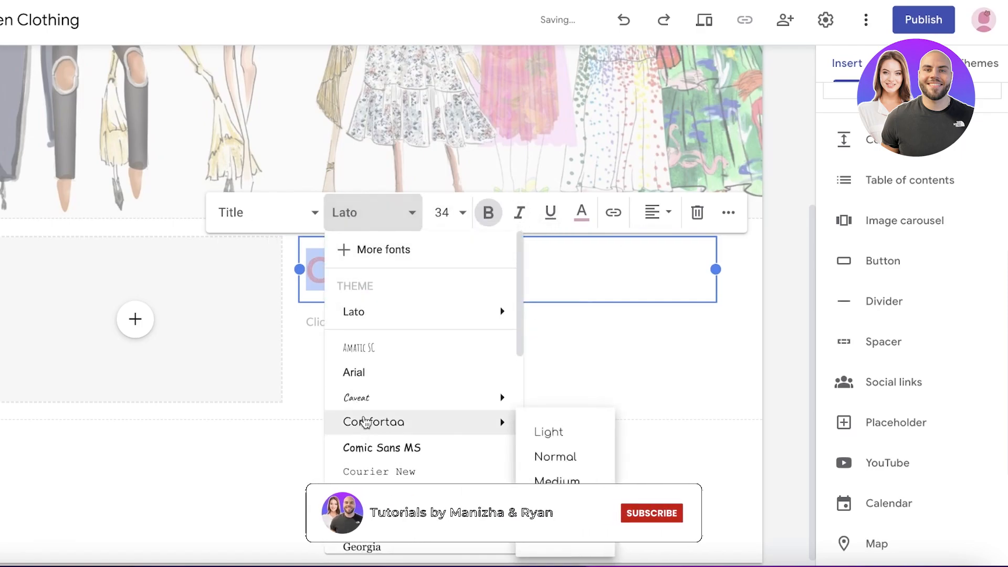
pyautogui.click(366, 422)
# Find the YouTube video "6 NEW FASHION BRANDS I'M OBSESSED WITH THIS SPRING", insert it into the placeholder beside the title, and widen it.
pyautogui.click(124, 313)
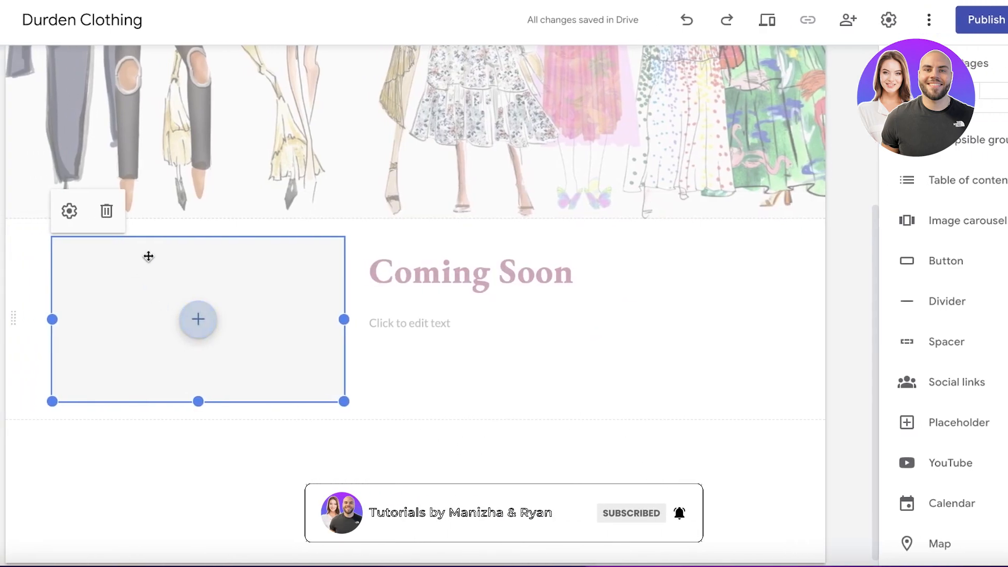
pyautogui.moveTo(344, 319)
pyautogui.mouseDown()
pyautogui.moveTo(159, 319)
pyautogui.moveTo(341, 315)
pyautogui.moveTo(333, 320)
pyautogui.mouseUp()
pyautogui.moveTo(138, 323); pyautogui.dragTo(94, 313)
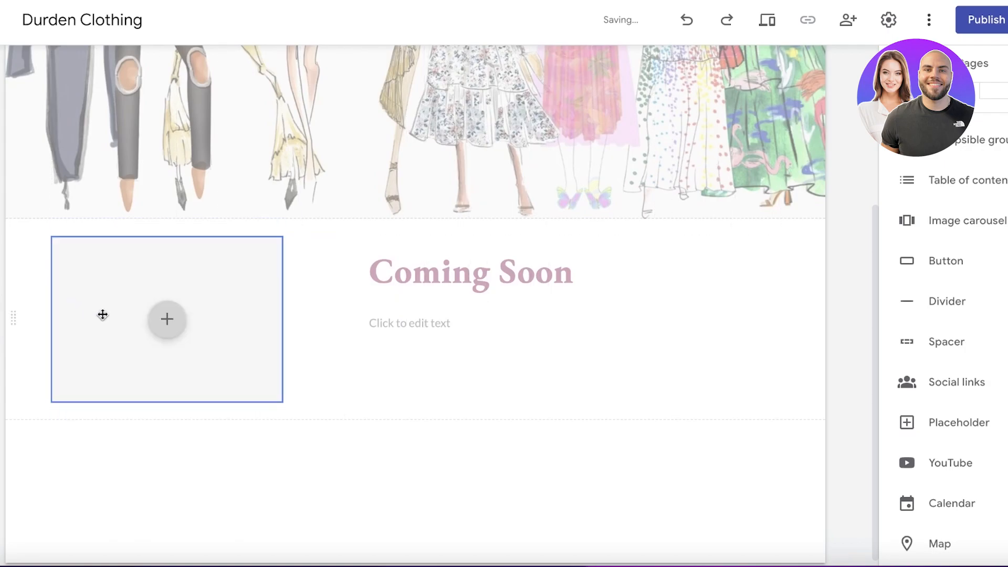
pyautogui.click(167, 319)
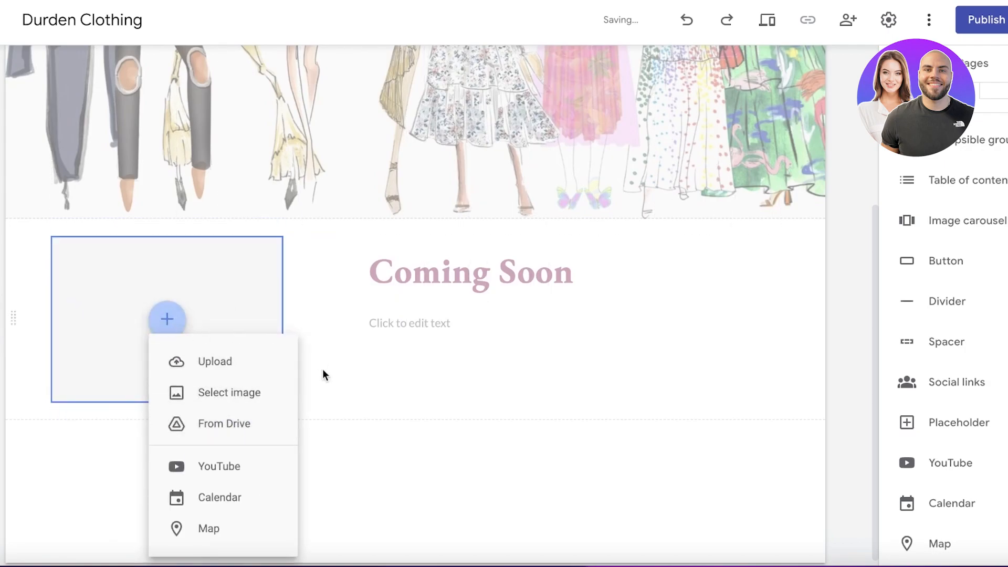
pyautogui.click(219, 467)
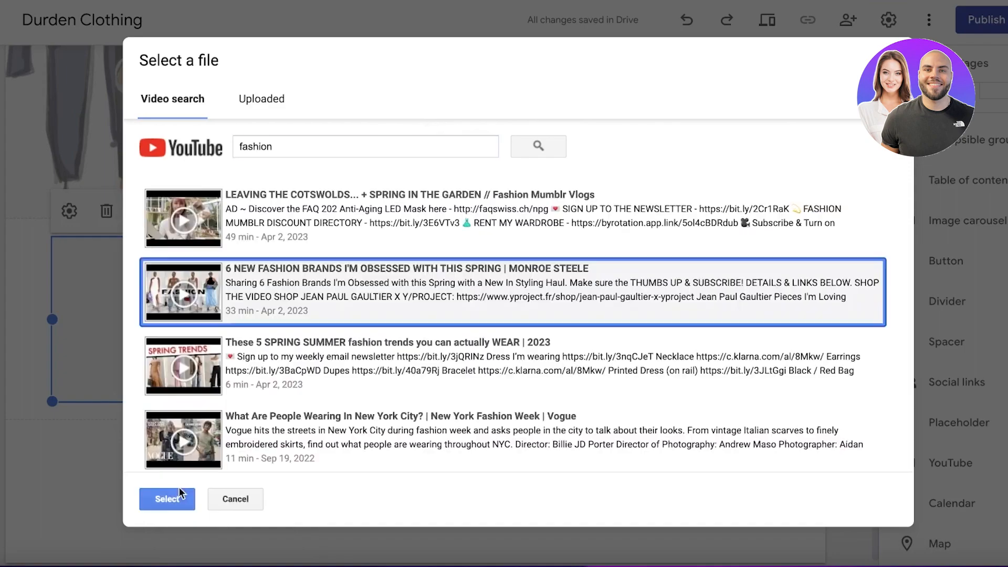
pyautogui.click(164, 497)
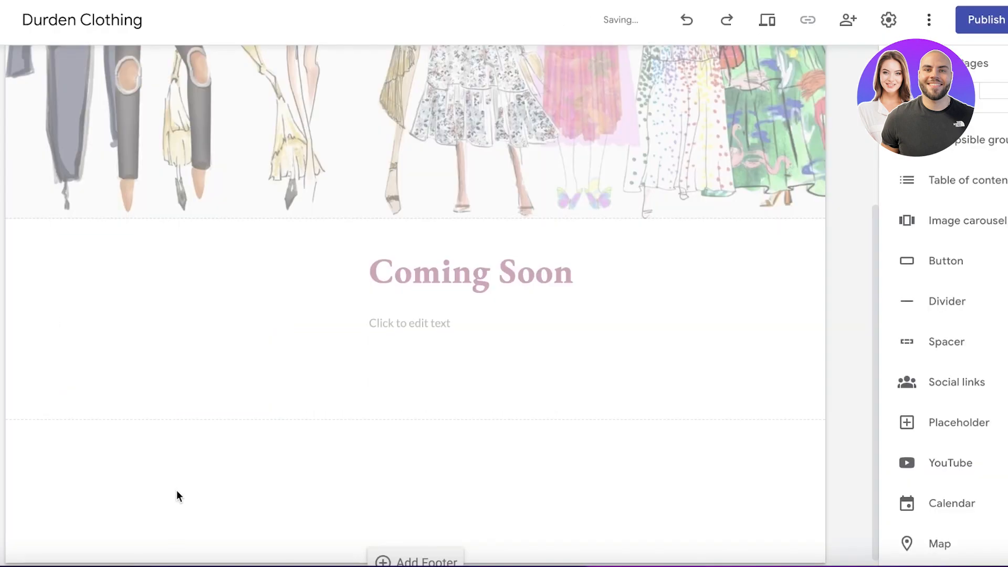
pyautogui.moveTo(281, 318); pyautogui.dragTo(340, 311)
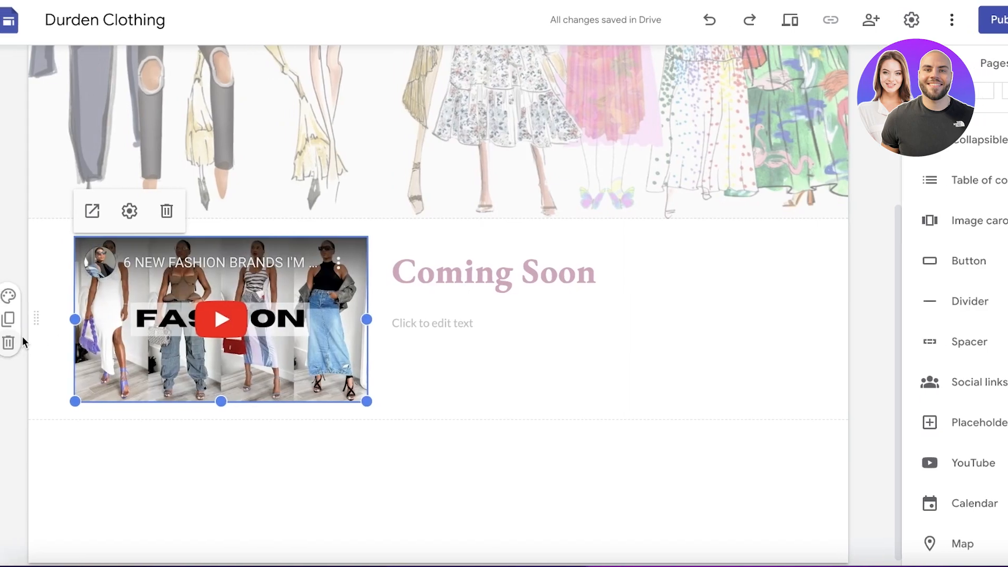
pyautogui.moveTo(92, 318)
pyautogui.mouseDown()
pyautogui.moveTo(46, 317)
pyautogui.moveTo(96, 317)
pyautogui.moveTo(88, 310)
pyautogui.mouseUp()
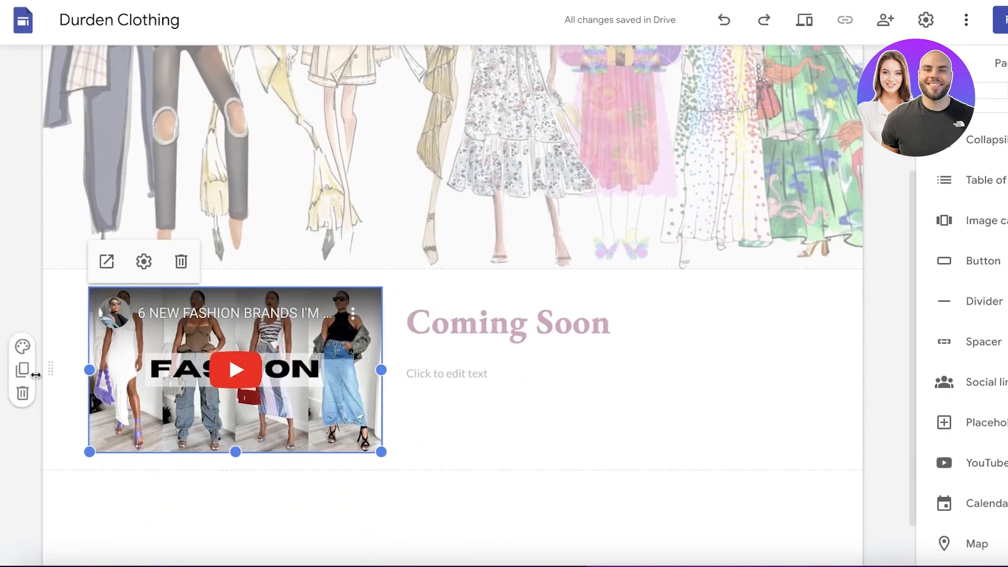
# Try section colours Style 2 and Style 3 on the "Coming Soon" section, return it to Style 1 and check the image background option.
pyautogui.click(22, 347)
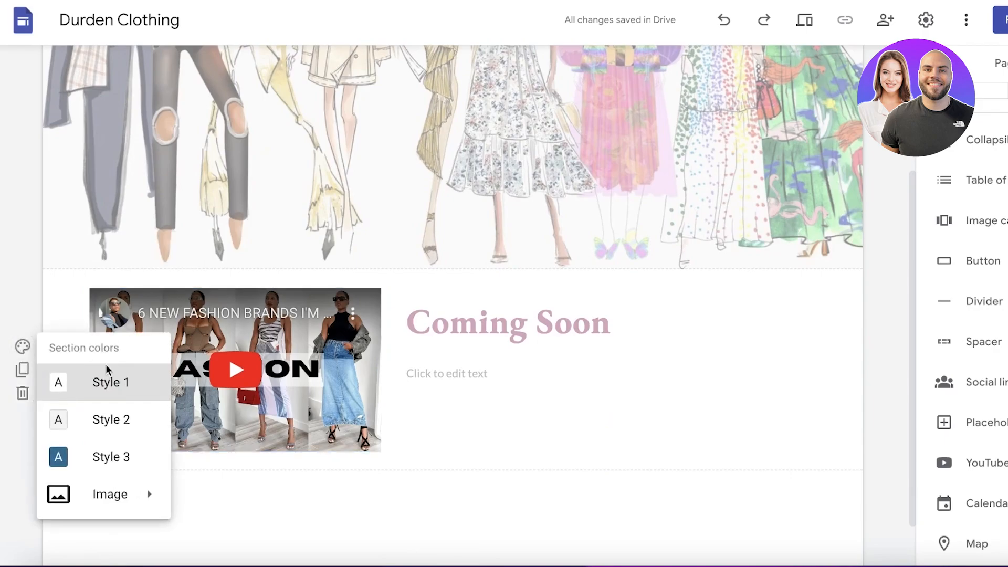
pyautogui.click(126, 433)
pyautogui.click(22, 346)
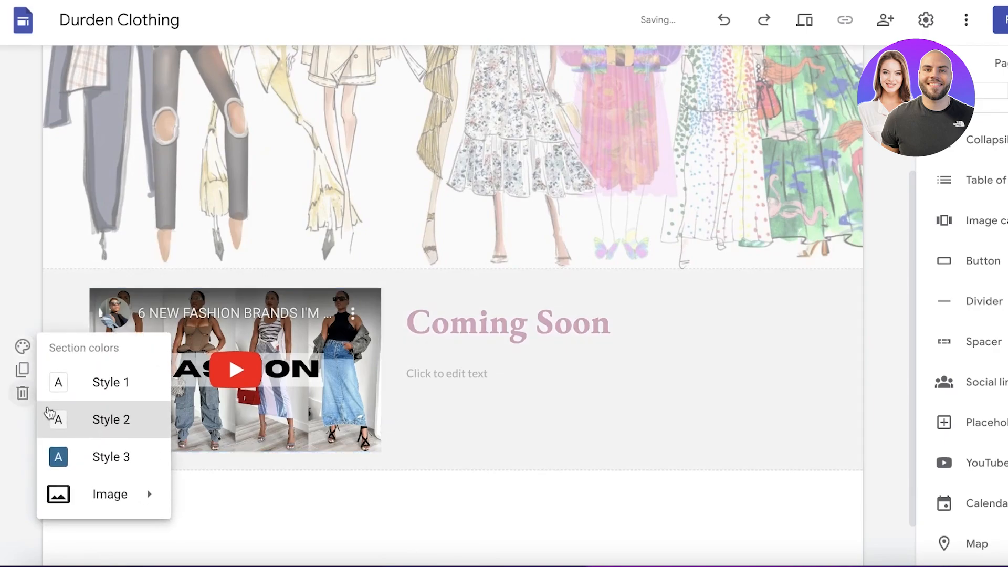
pyautogui.click(76, 450)
pyautogui.click(22, 346)
pyautogui.moveTo(139, 490)
pyautogui.click(59, 469)
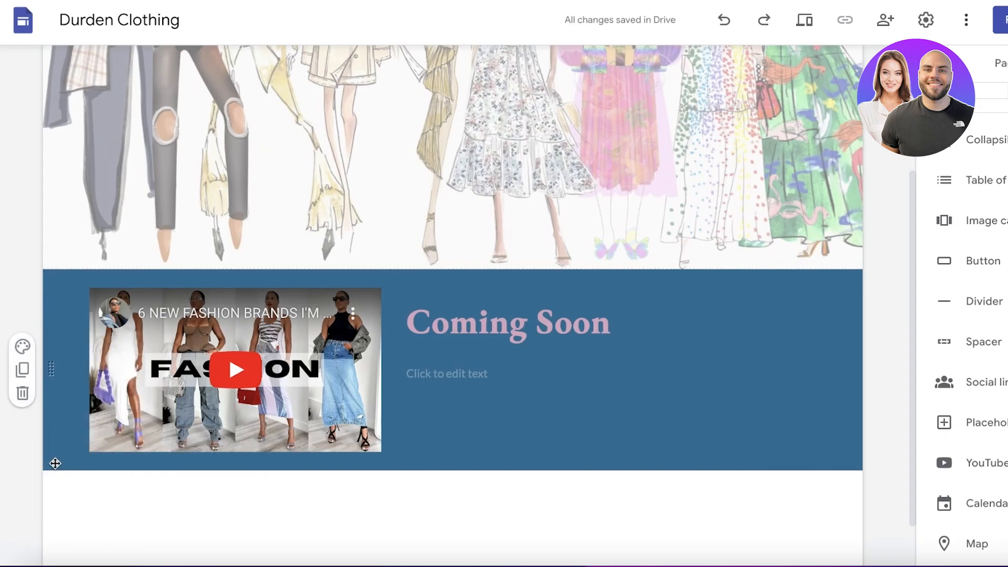
pyautogui.click(644, 370)
pyautogui.click(843, 408)
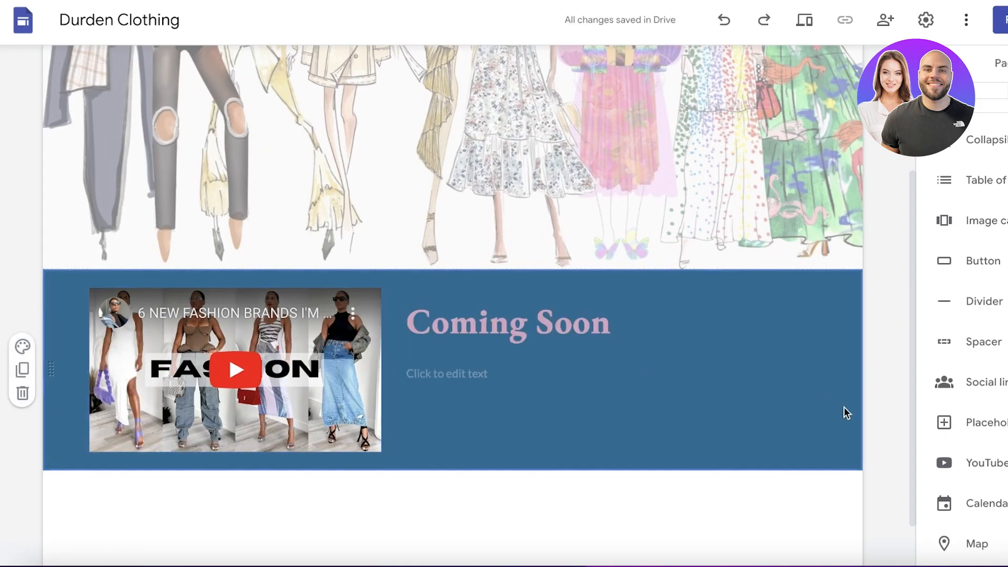
pyautogui.click(23, 346)
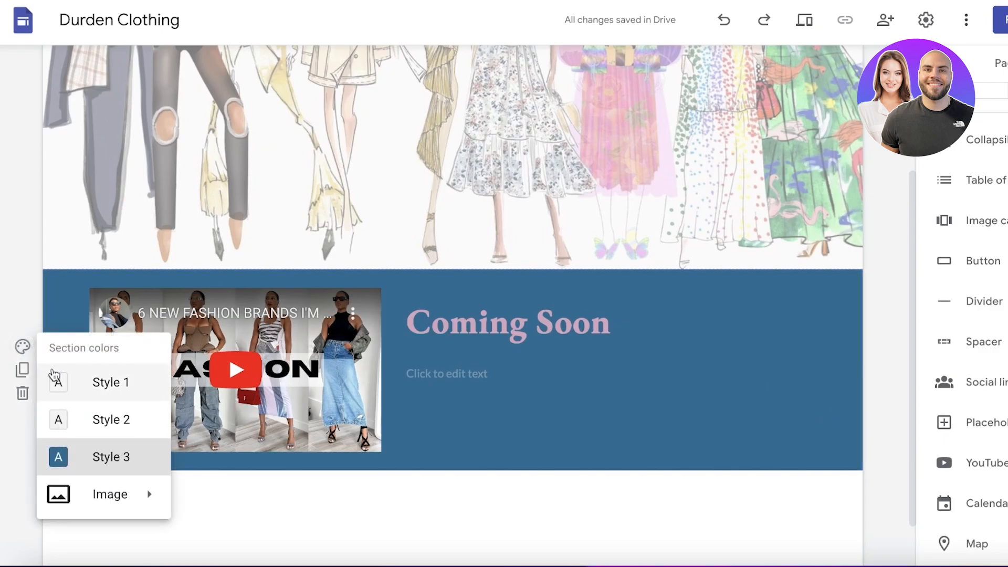
pyautogui.click(57, 377)
pyautogui.scroll(4, 722, 248)
pyautogui.scroll(-5, 723, 247)
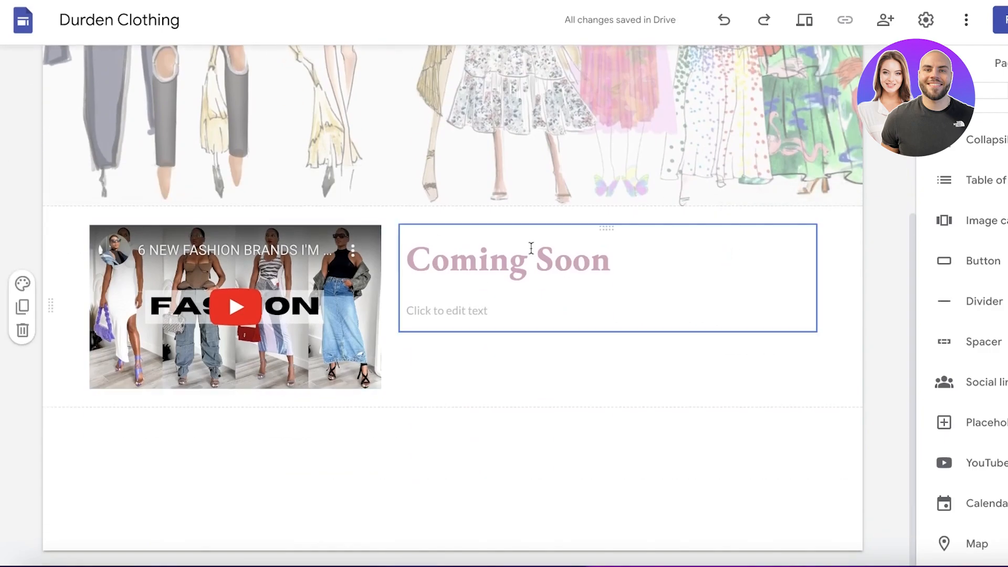
pyautogui.click(22, 283)
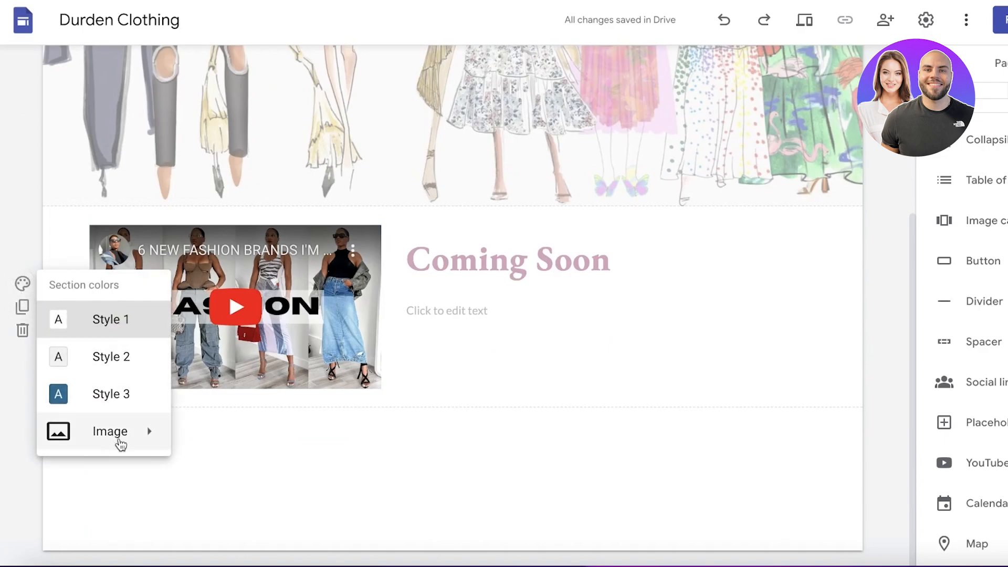
pyautogui.click(900, 270)
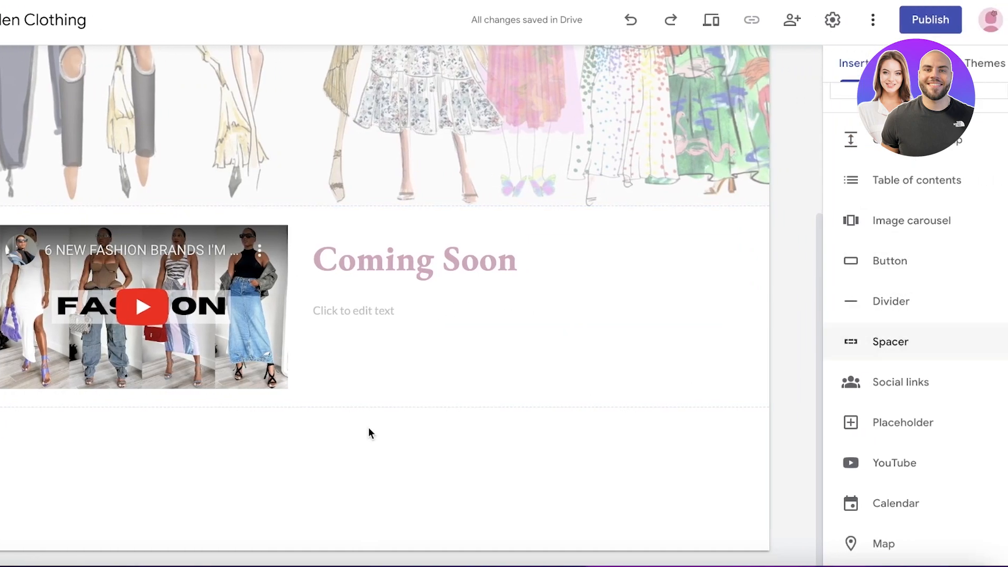
# Add a spacer below the "Coming Soon" section and insert the content block with four captioned images beneath it.
pyautogui.click(867, 341)
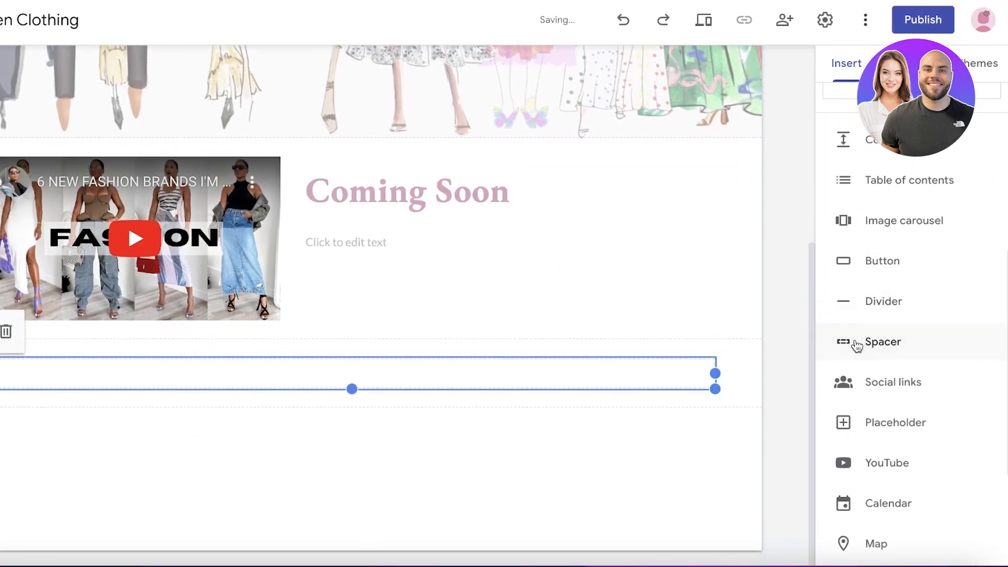
pyautogui.click(767, 363)
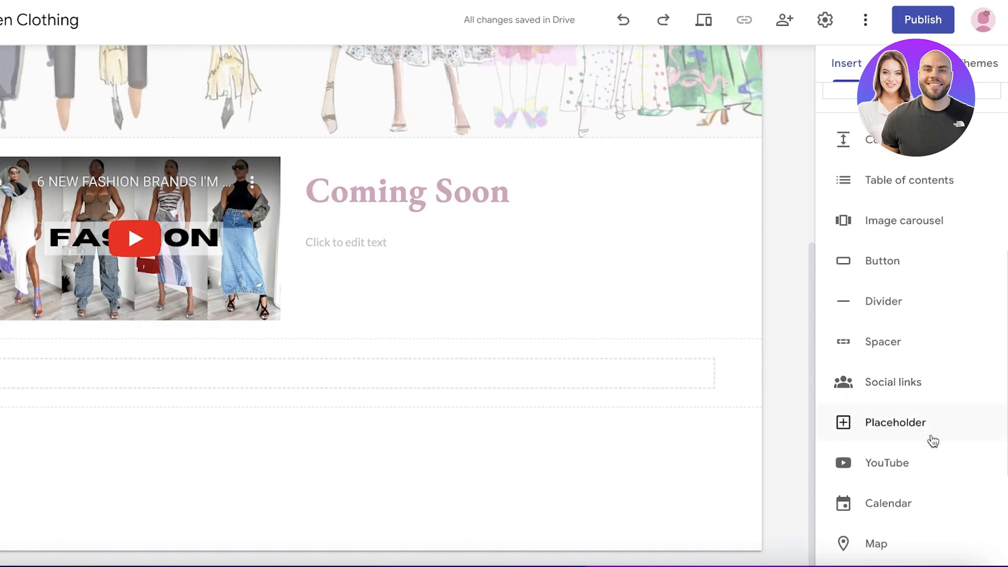
pyautogui.scroll(5, 913, 420)
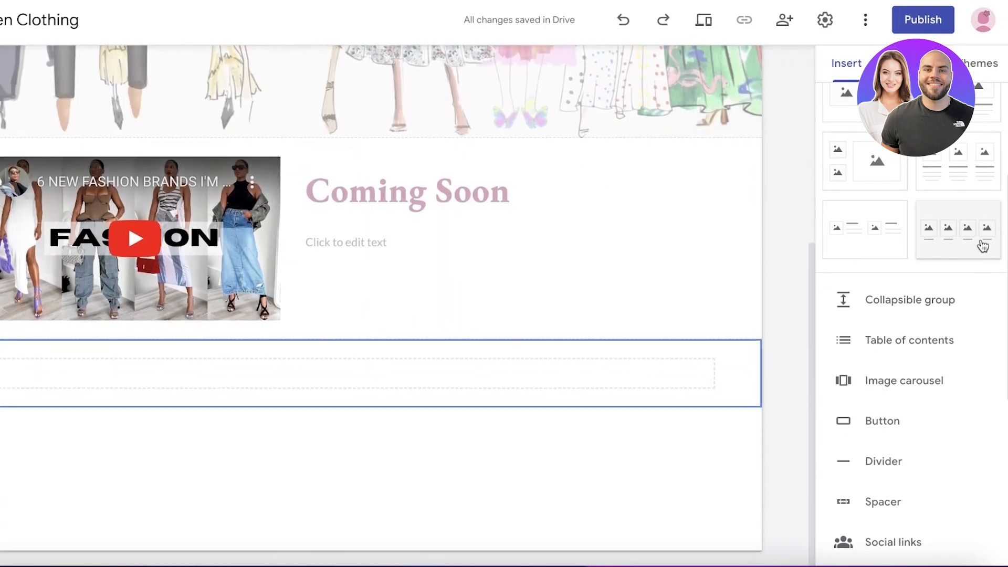
pyautogui.moveTo(983, 245); pyautogui.dragTo(300, 484)
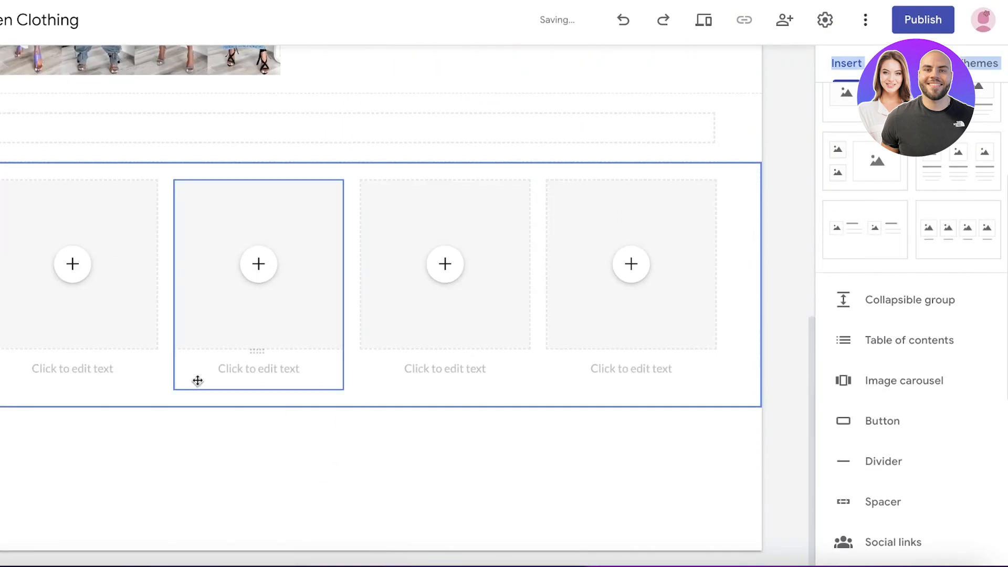
pyautogui.click(72, 263)
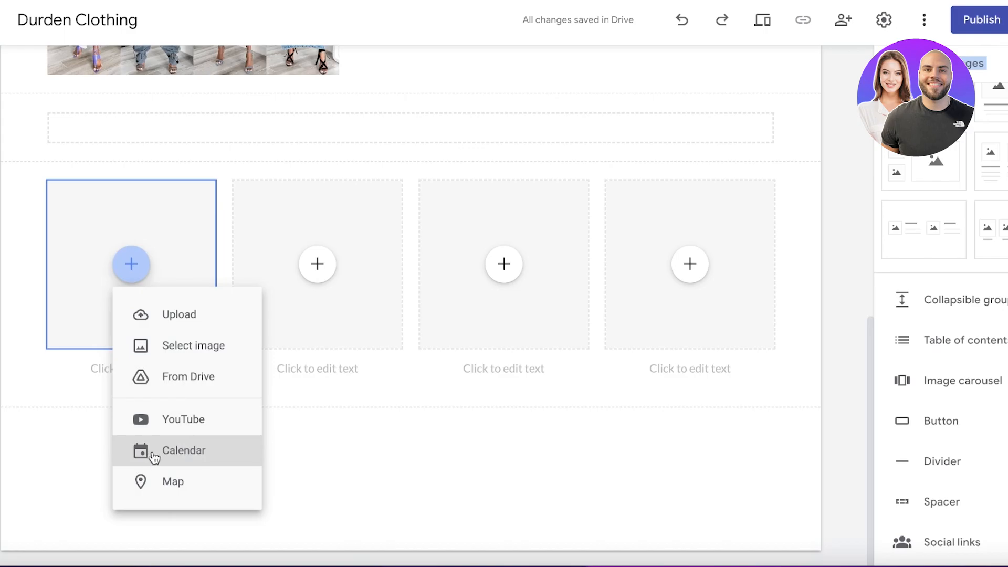
pyautogui.click(176, 316)
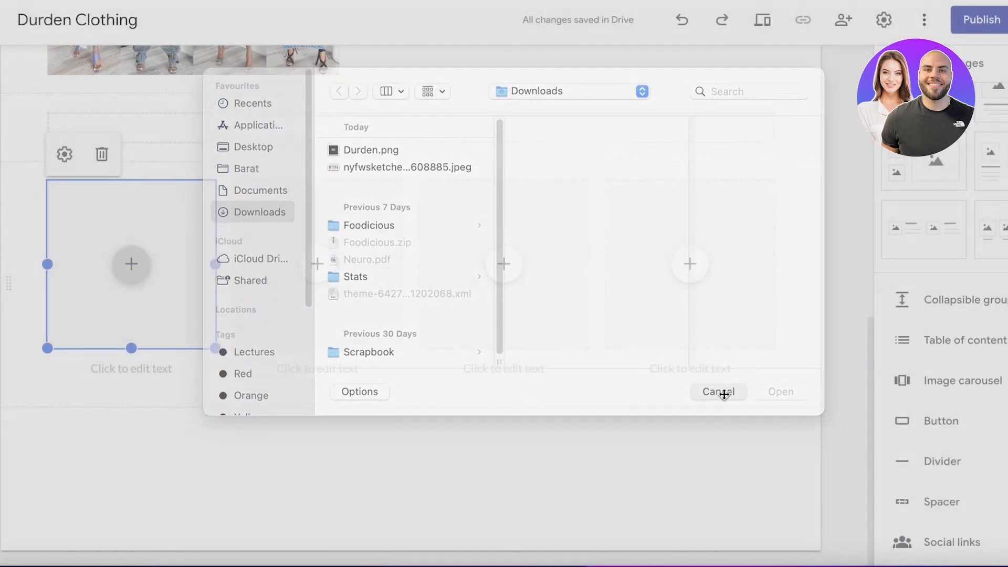
pyautogui.click(717, 402)
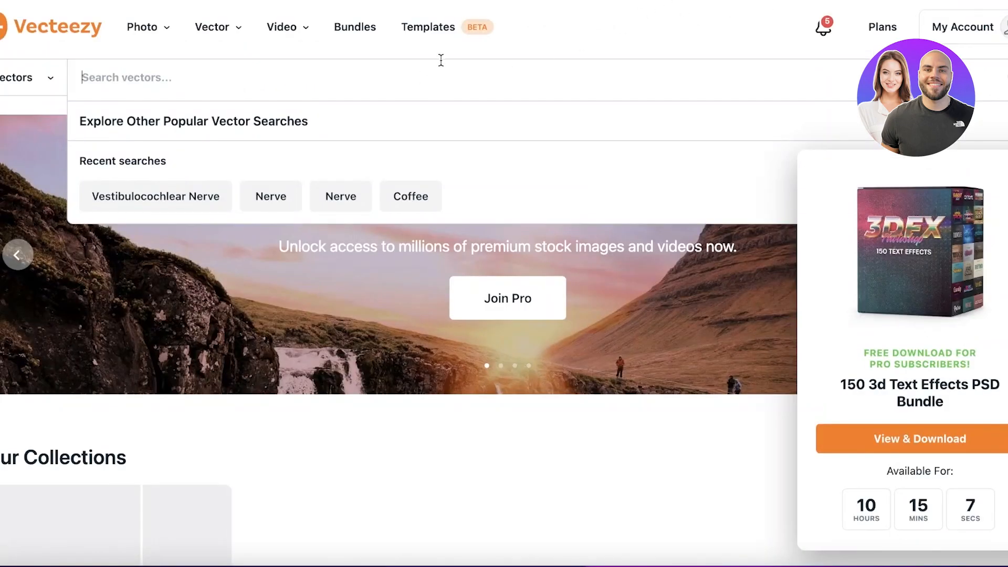
# Switch to Google Images, search for "fashion" and save fashion photos, including one as images (1), to the Downloads folder.
pyautogui.press('super+t')
pyautogui.write('fashion')
pyautogui.press('Return')
pyautogui.click(169, 80)
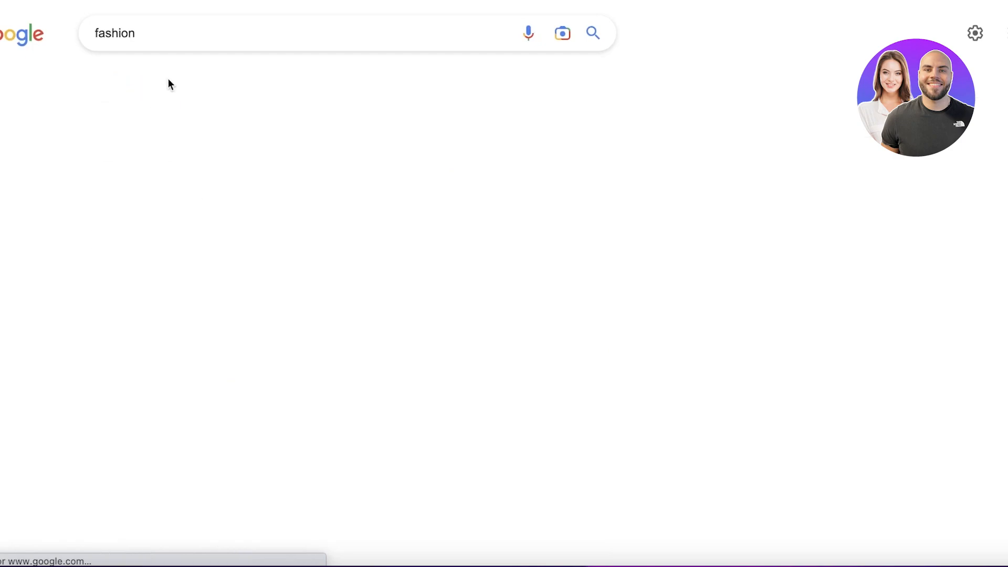
pyautogui.scroll(-3, 477, 332)
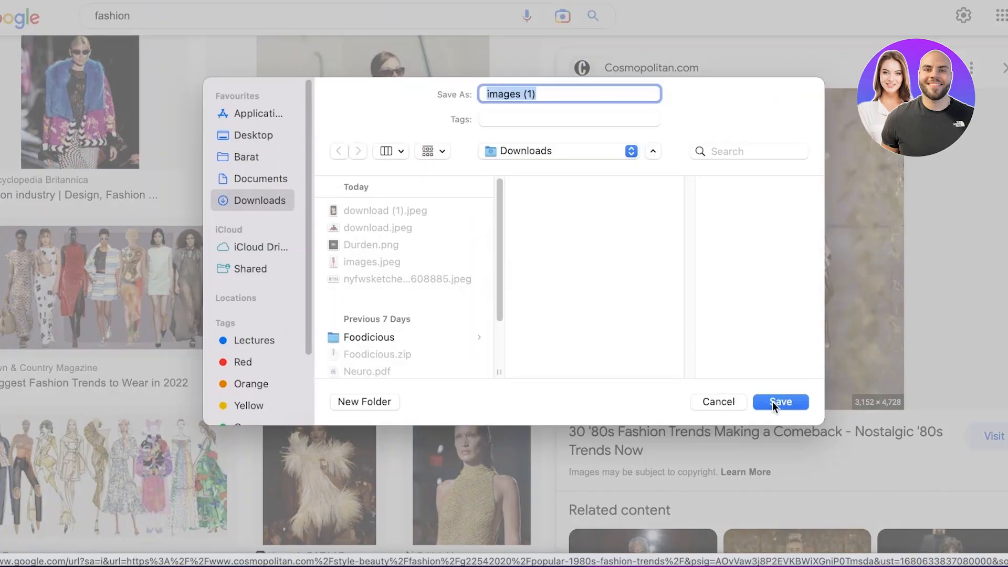
pyautogui.click(773, 401)
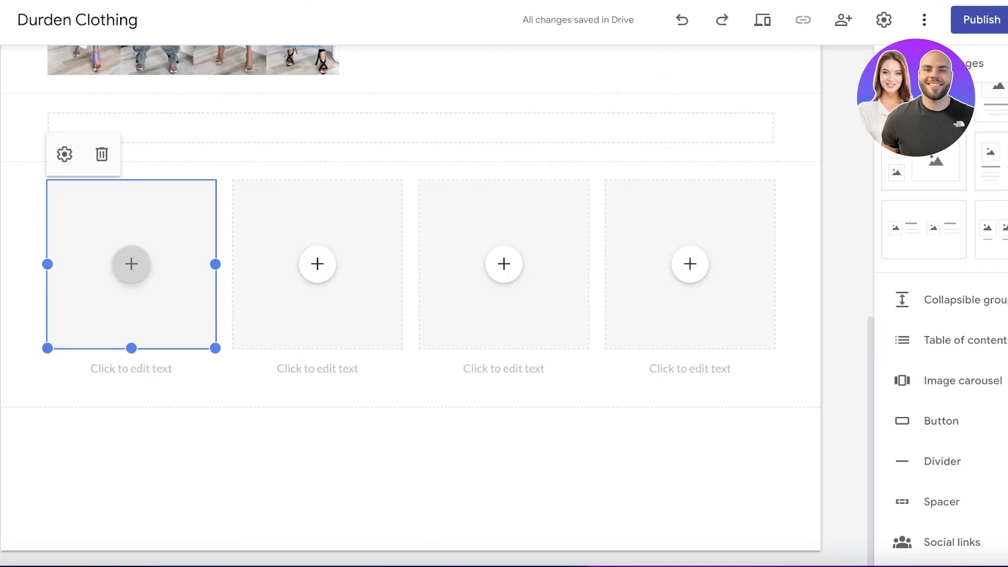
# Upload download (1).jpeg, download.jpeg, images (1).jpeg and images.jpeg into the four image placeholders in that order.
pyautogui.click(135, 271)
pyautogui.click(183, 319)
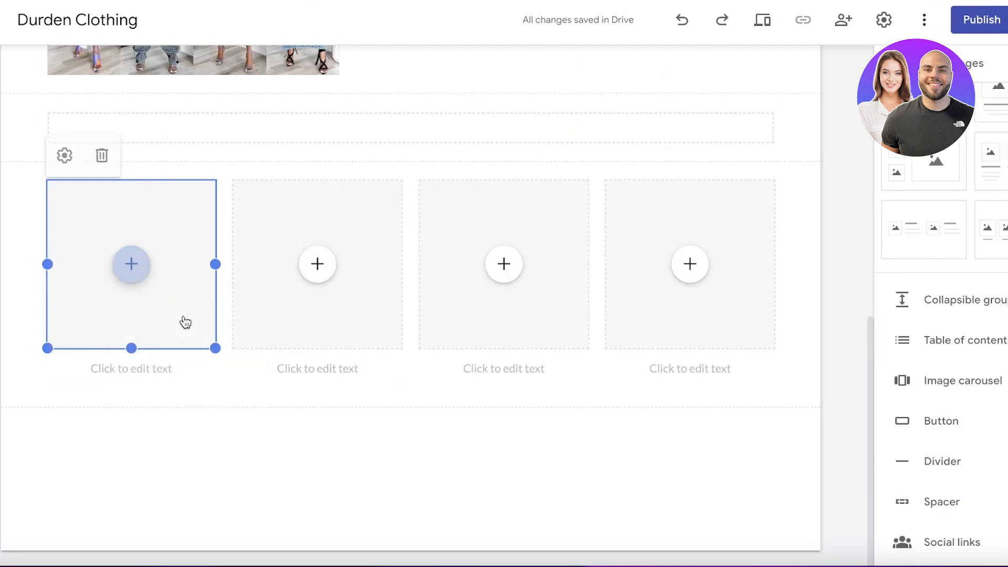
pyautogui.click(363, 164)
pyautogui.click(759, 405)
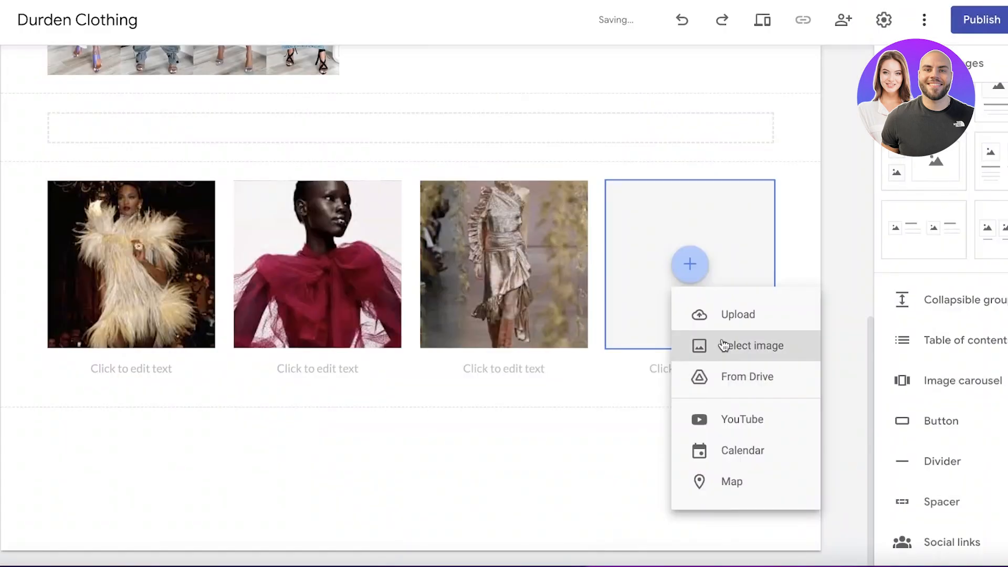
pyautogui.click(725, 315)
pyautogui.click(394, 229)
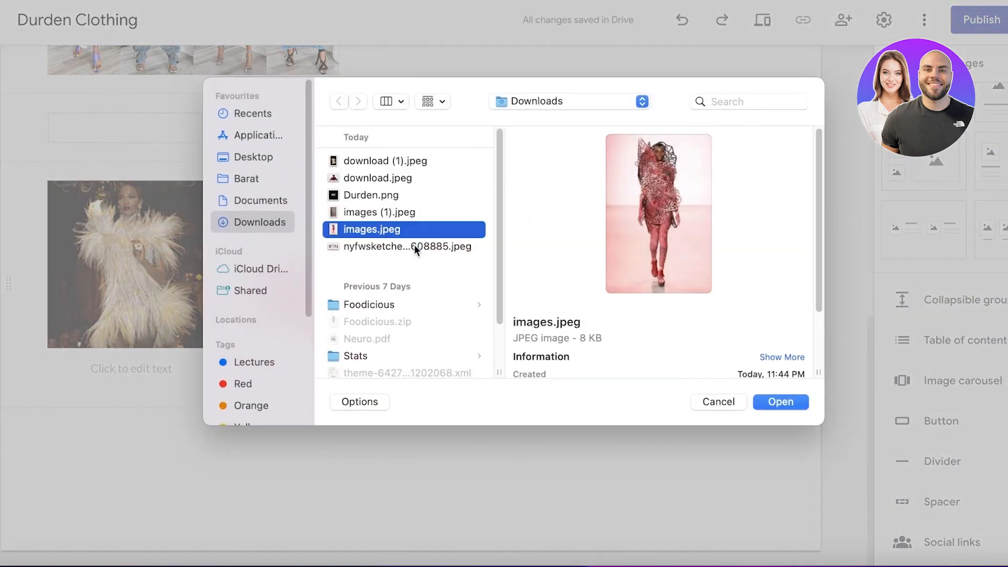
pyautogui.click(801, 403)
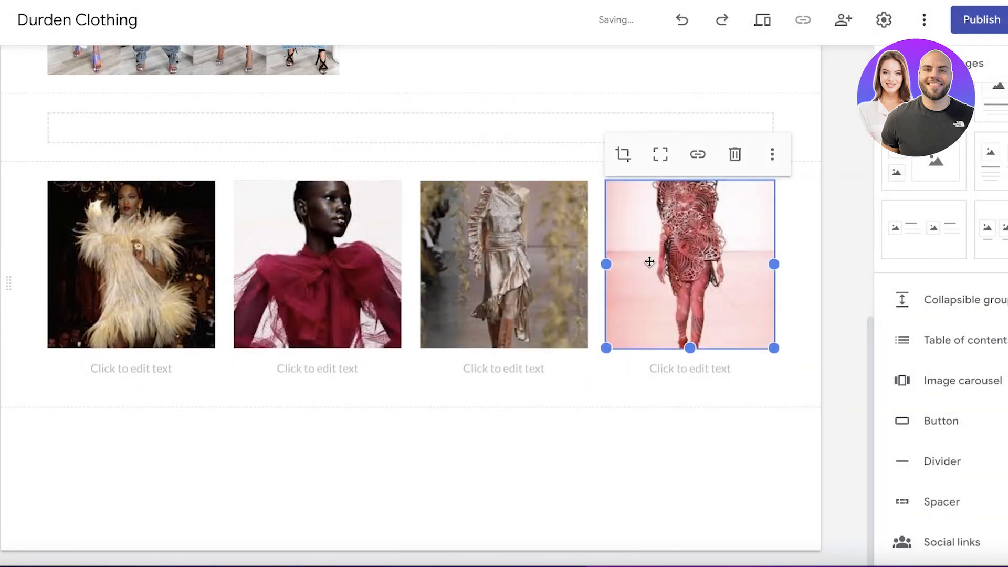
# Try cropping the fourth image, the red dress photo, and uncrop it to show the full picture.
pyautogui.click(623, 153)
pyautogui.moveTo(640, 155); pyautogui.dragTo(552, 172)
pyautogui.click(840, 154)
pyautogui.click(659, 153)
pyautogui.moveTo(682, 231); pyautogui.dragTo(685, 252)
# Turn the Collapsible option on for the third image's group and switch it off again.
pyautogui.click(499, 221)
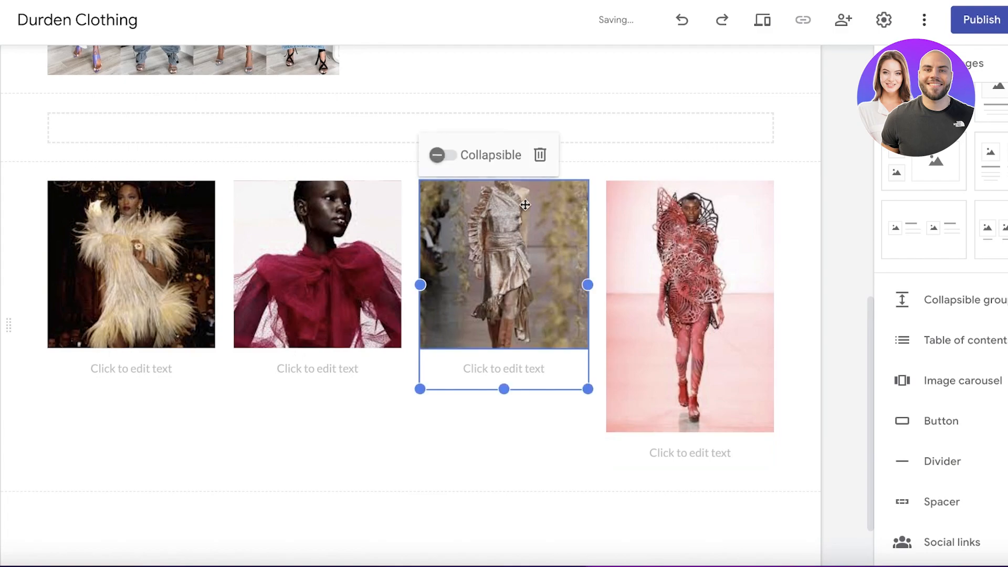
pyautogui.click(449, 155)
pyautogui.click(449, 155)
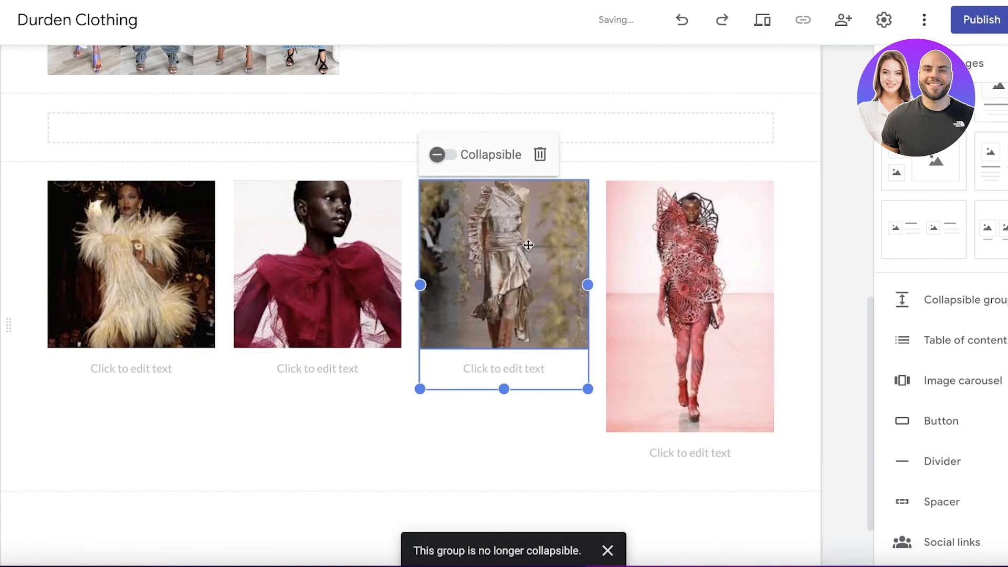
# Try to make the third image taller and adjust the height of the fourth image.
pyautogui.moveTo(506, 350); pyautogui.dragTo(504, 477)
pyautogui.click(699, 284)
pyautogui.click(675, 423)
pyautogui.moveTo(675, 423); pyautogui.dragTo(671, 372)
pyautogui.moveTo(654, 216); pyautogui.dragTo(655, 247)
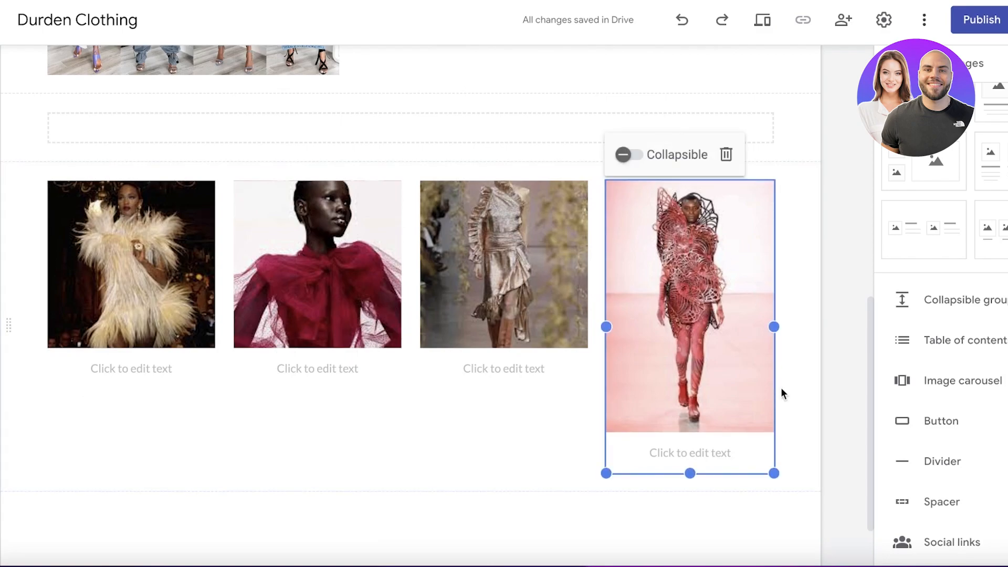
# Make the fourth image's group collapsible and test collapsing and expanding its caption.
pyautogui.click(625, 155)
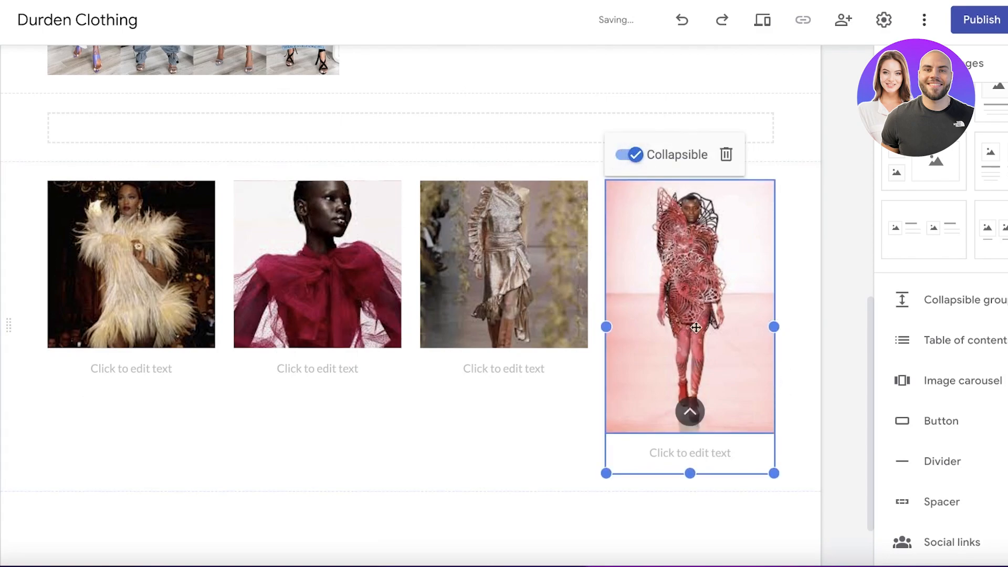
pyautogui.click(690, 412)
pyautogui.click(695, 417)
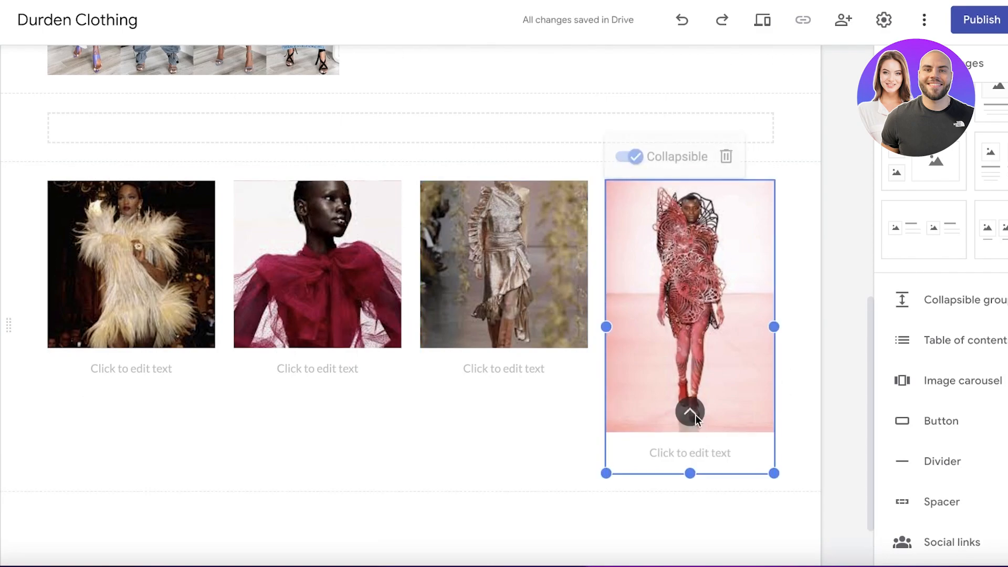
# Turn off the Collapsible option for the red dress photo's group and try to make the photo shorter.
pyautogui.click(629, 154)
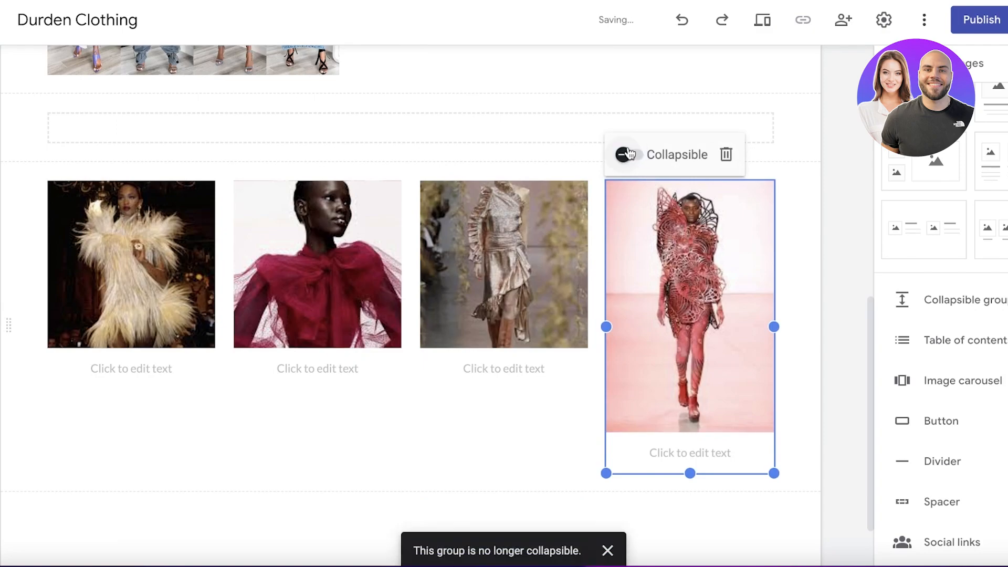
pyautogui.moveTo(690, 473); pyautogui.dragTo(688, 395)
pyautogui.click(689, 394)
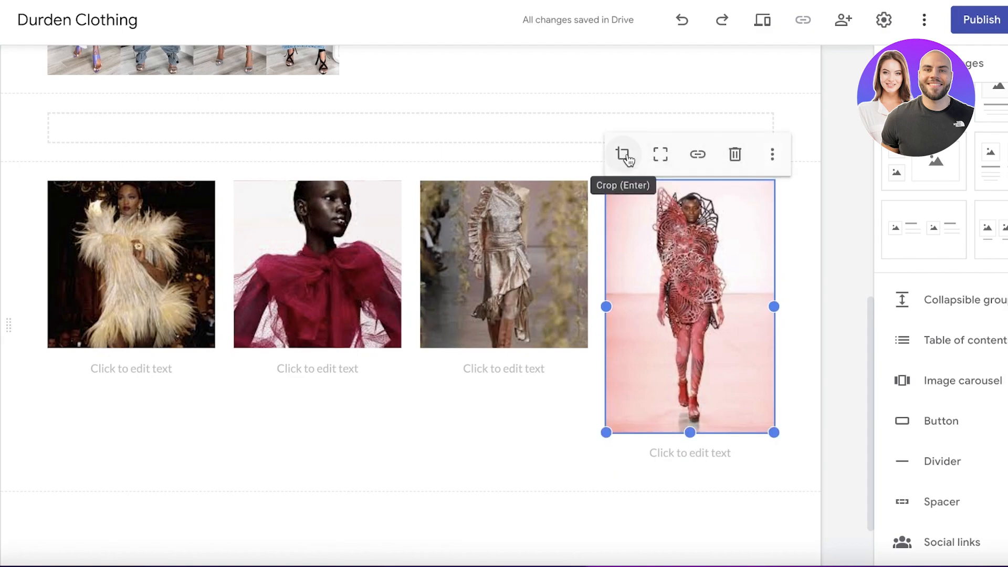
pyautogui.click(660, 155)
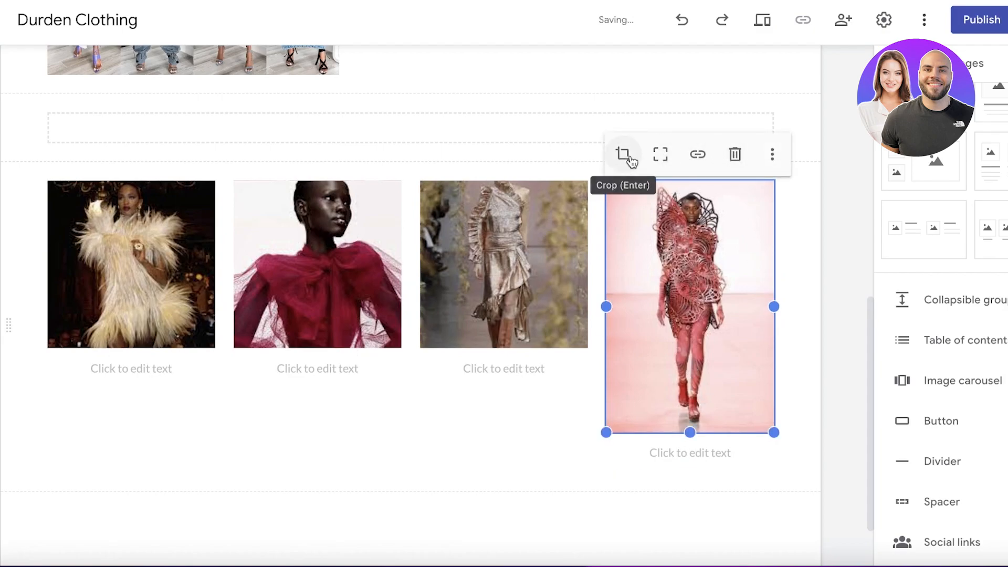
# Caption the four gallery images Luxurious, Elegant, Sustainable and TRENDY, in order.
pyautogui.click(392, 466)
pyautogui.scroll(-2, 392, 466)
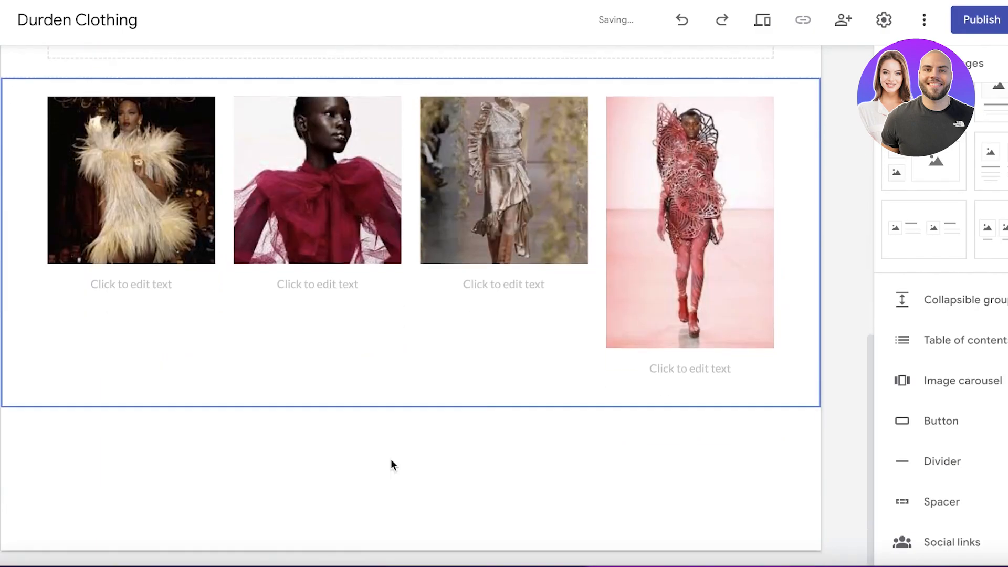
pyautogui.click(131, 284)
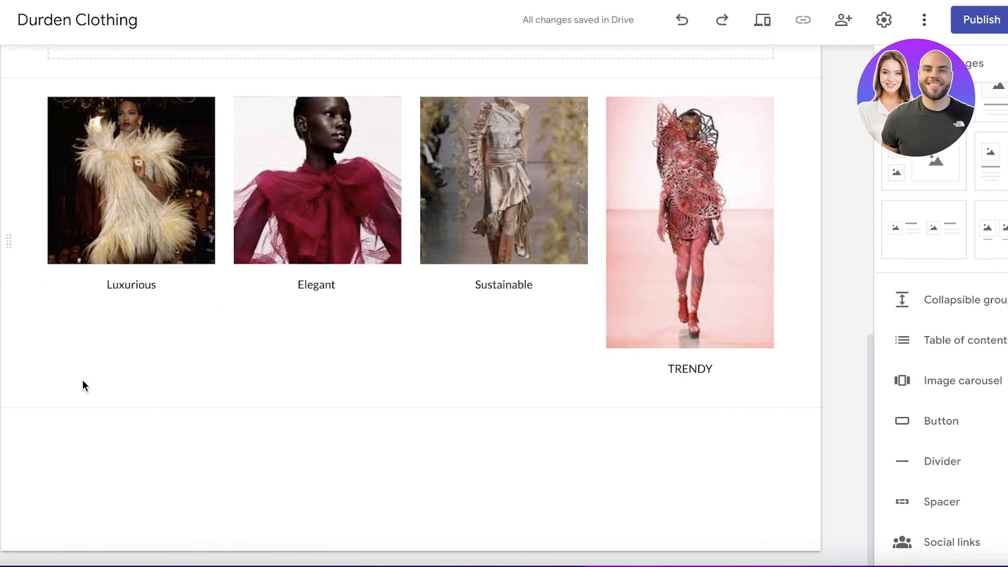
pyautogui.scroll(8, 316, 461)
pyautogui.scroll(4, 587, 307)
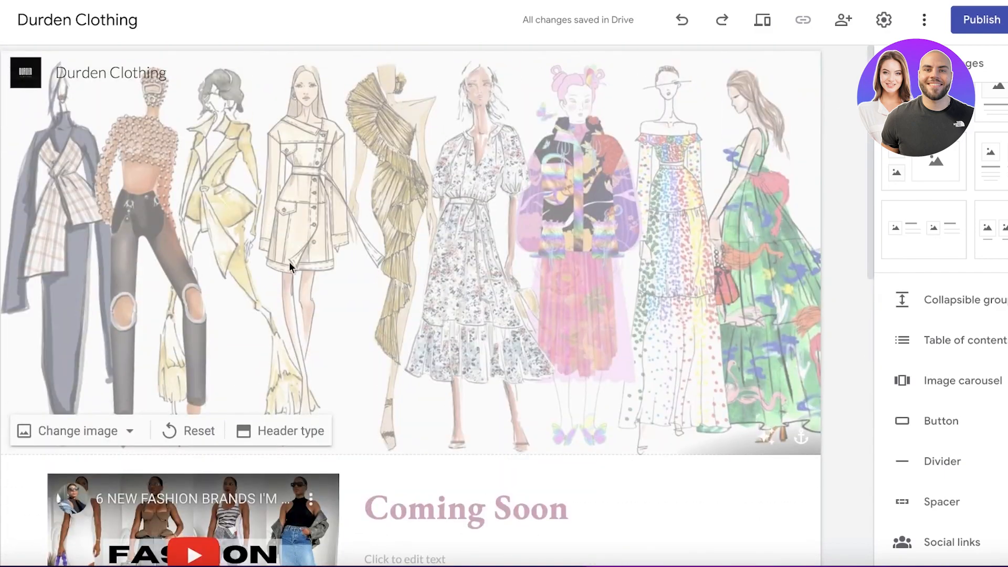
pyautogui.scroll(-12, 367, 281)
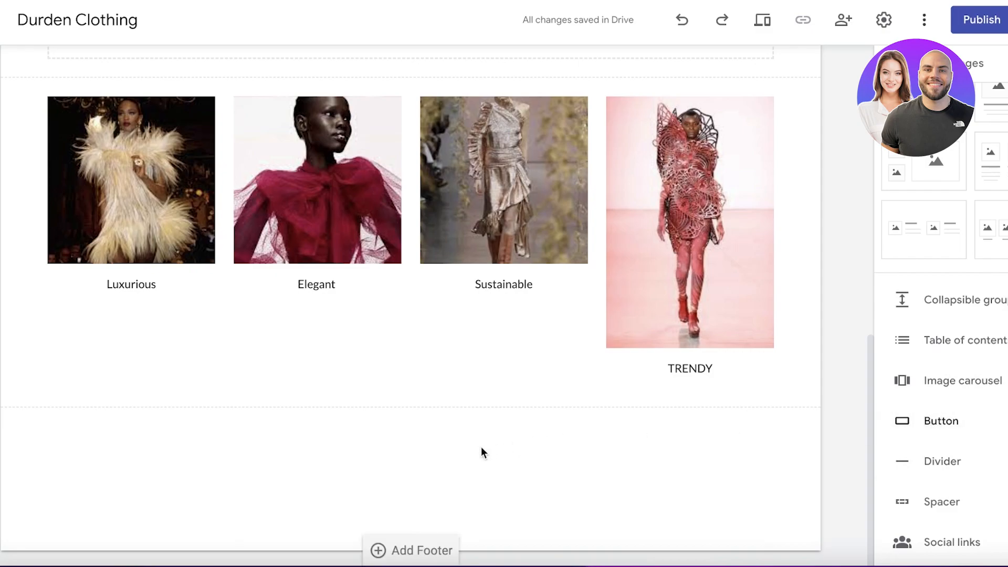
pyautogui.click(914, 427)
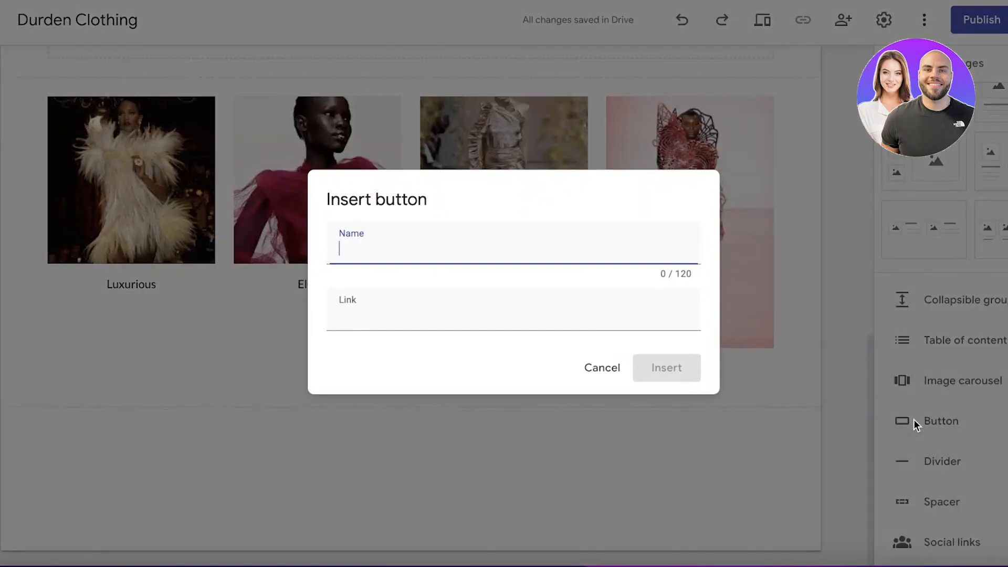
pyautogui.click(599, 368)
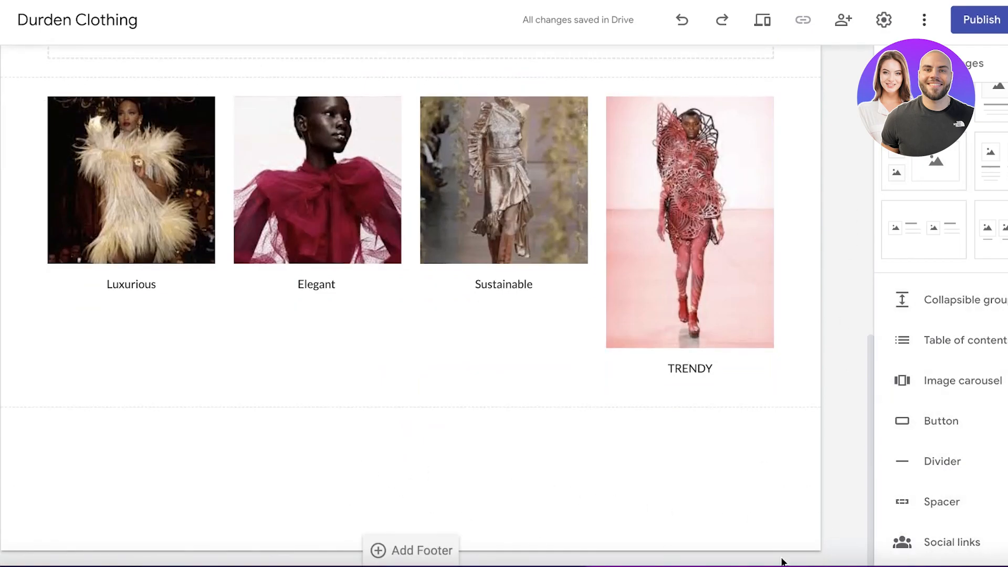
# Add a footer to the site containing the text "Durden Clothing was established in 2023.".
pyautogui.click(396, 551)
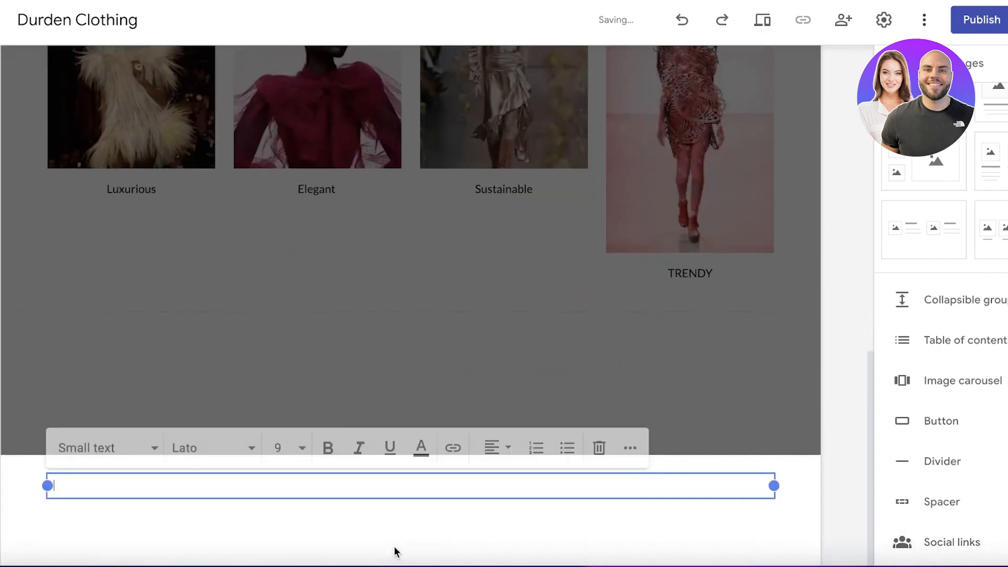
pyautogui.click(396, 476)
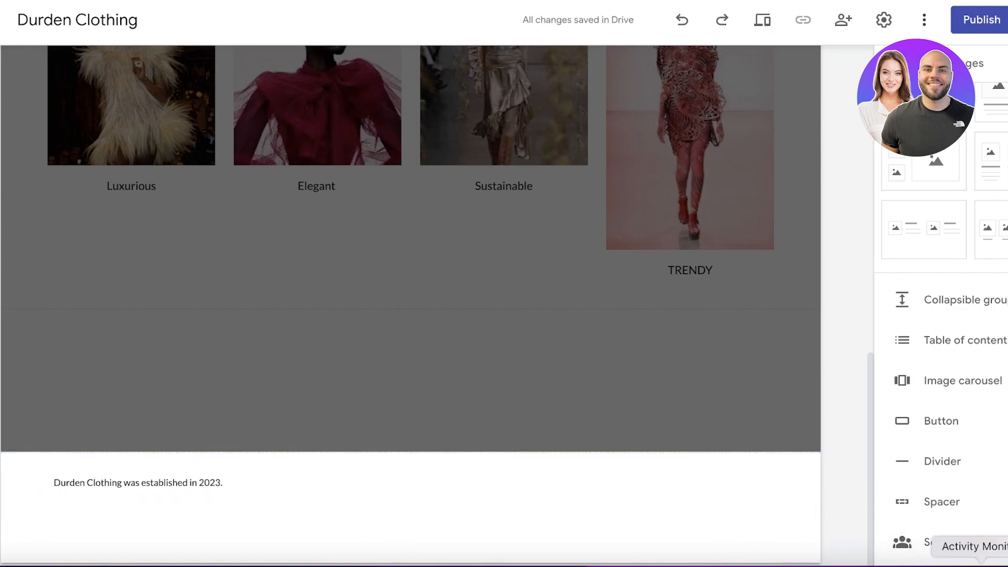
# Start inserting social media links in the footer and upload the red dress photo as the first link's icon.
pyautogui.click(912, 545)
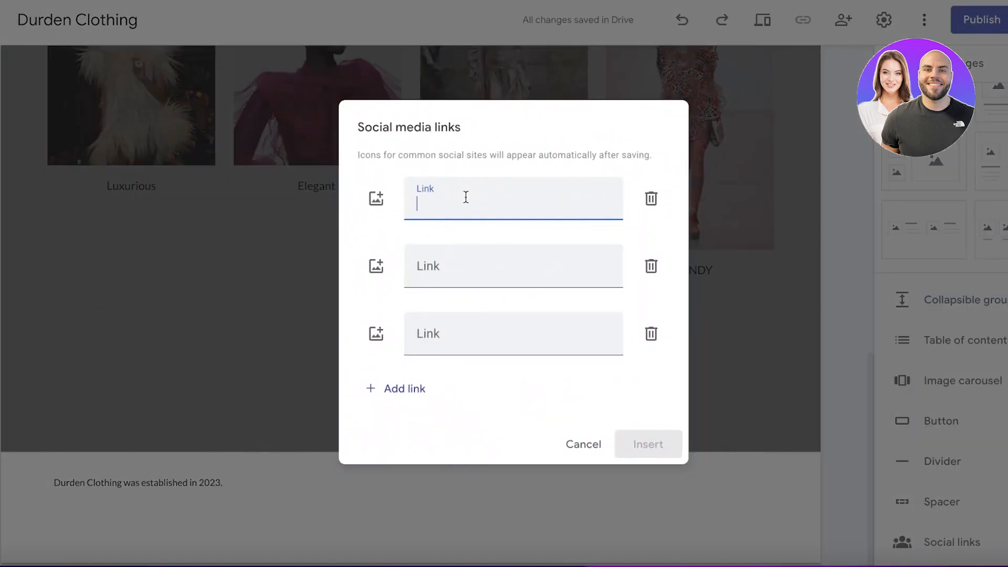
pyautogui.click(376, 198)
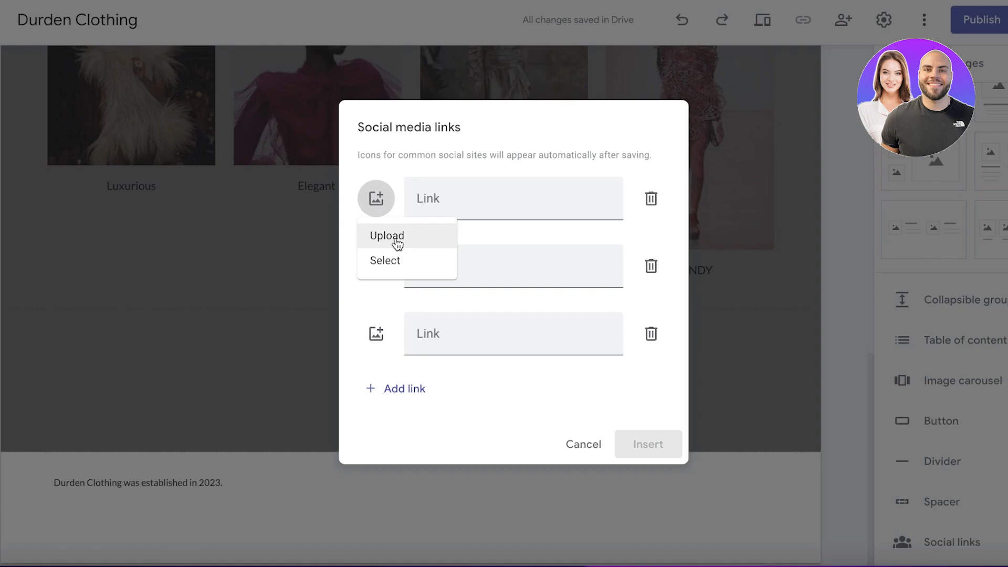
pyautogui.click(471, 207)
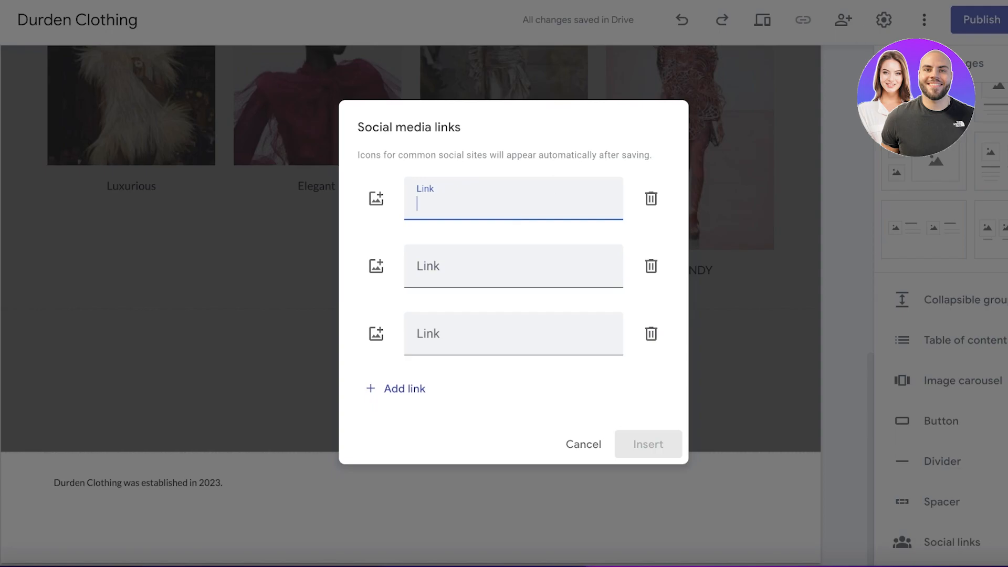
pyautogui.click(375, 201)
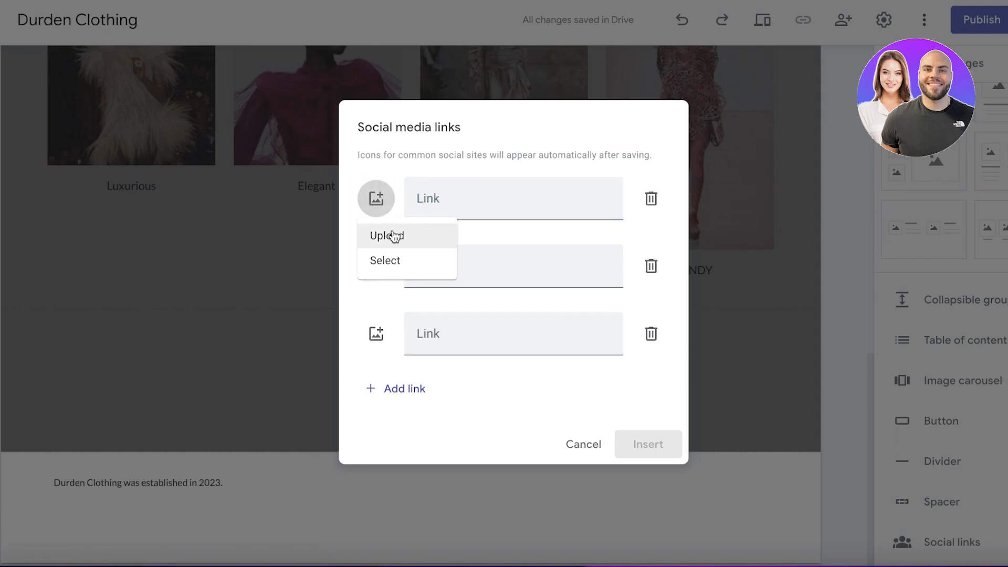
pyautogui.click(393, 236)
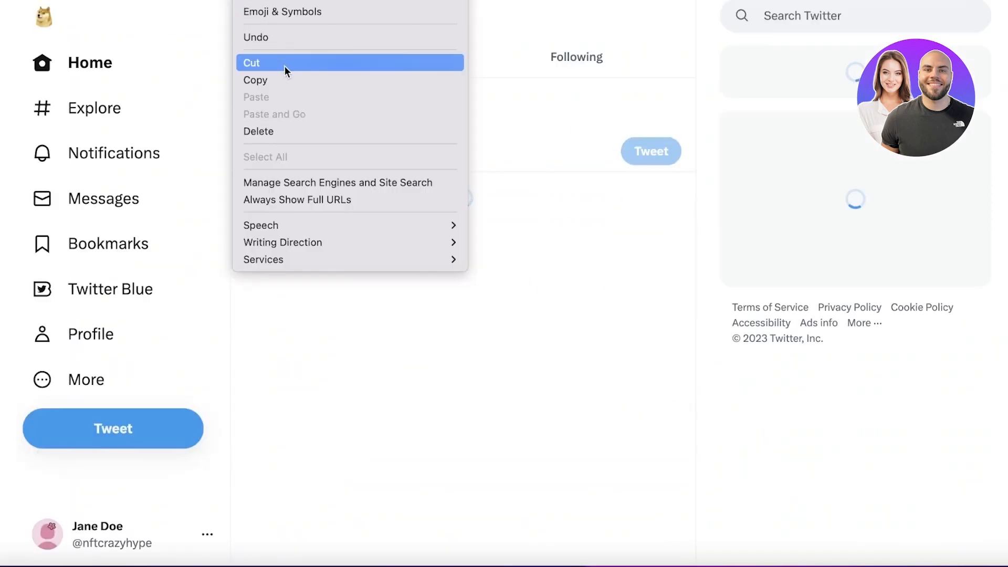
# Switch to Twitter, open the account's profile page and copy its web address.
pyautogui.click(49, 552)
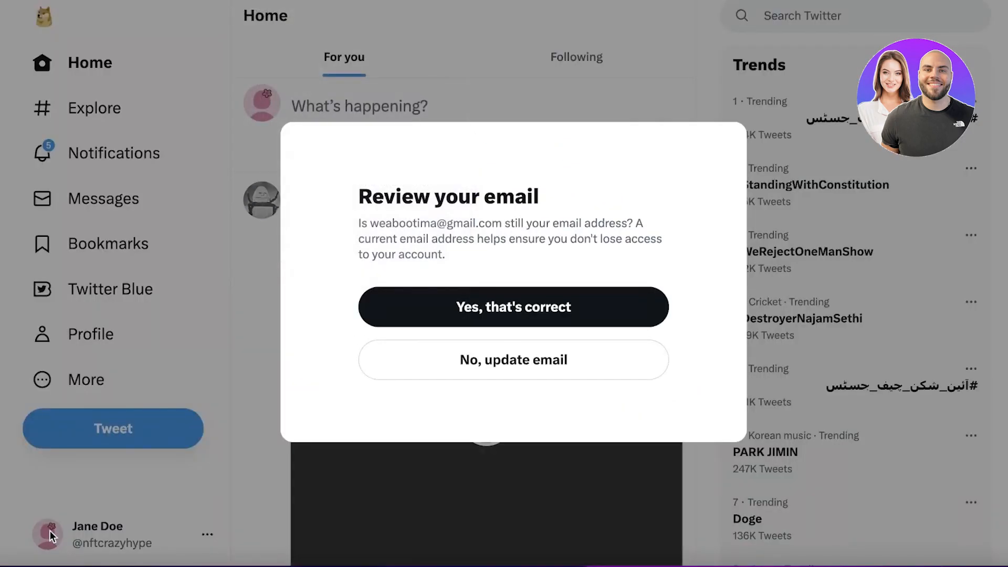
pyautogui.click(431, 361)
pyautogui.click(76, 530)
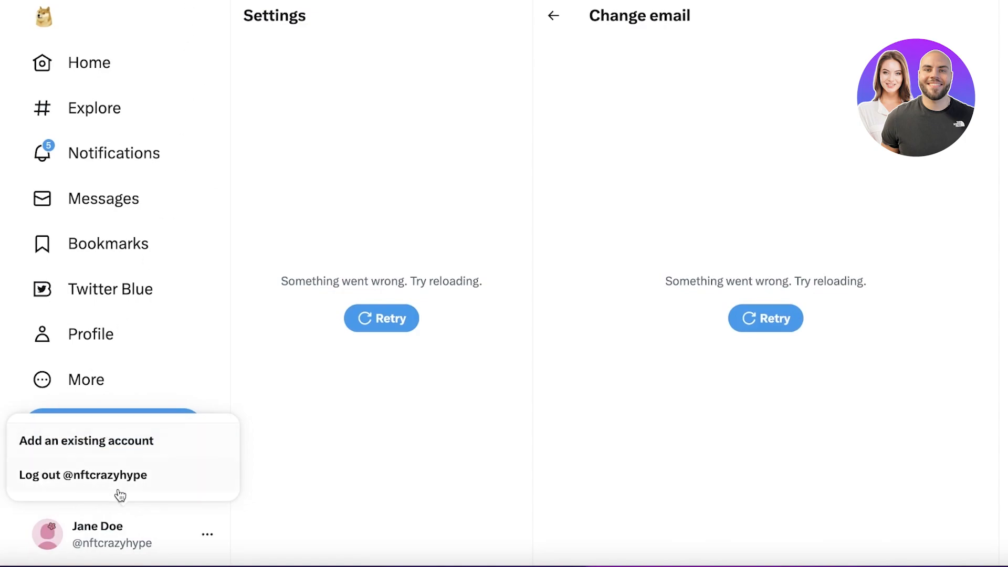
pyautogui.click(213, 533)
pyautogui.click(205, 534)
pyautogui.click(47, 534)
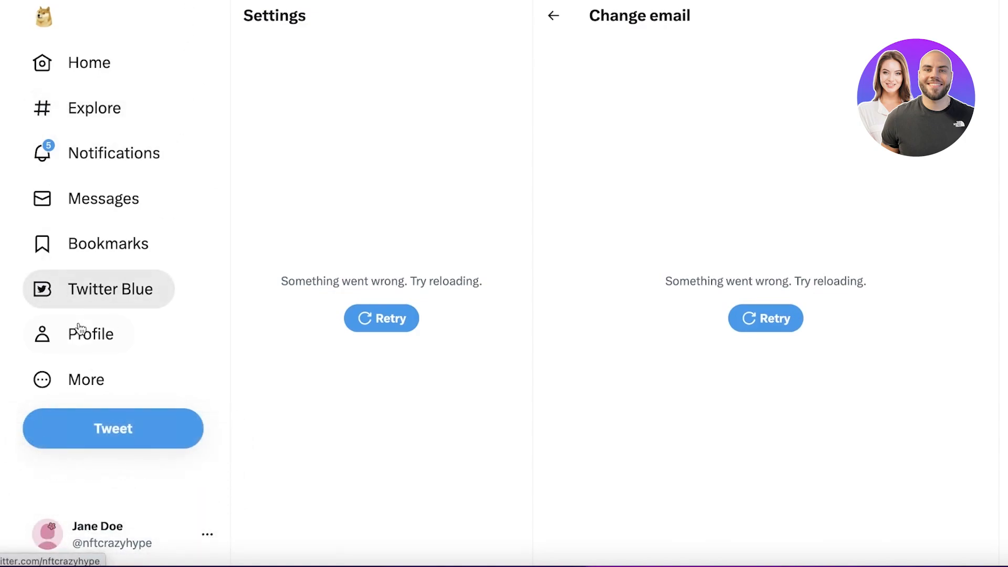
pyautogui.click(90, 334)
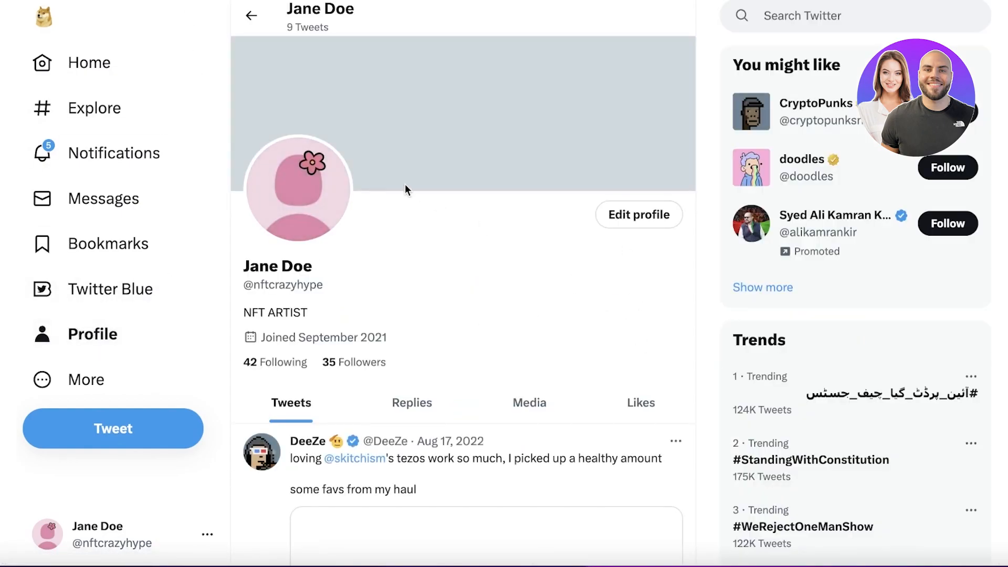
pyautogui.rightClick(161, 1)
pyautogui.click(232, 75)
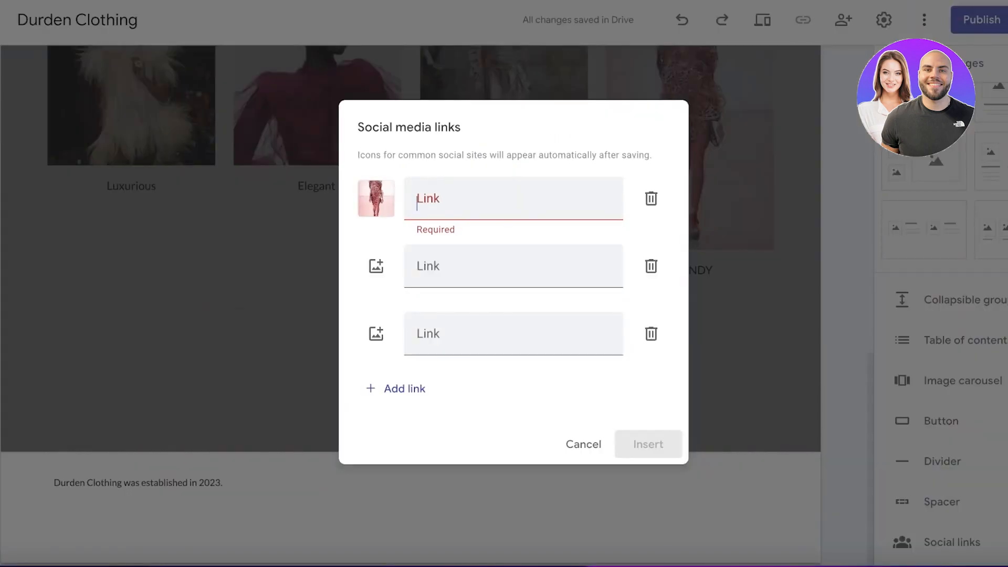
# Return to Google Sites, paste the copied profile address as the first social link and insert it into the footer.
pyautogui.click(489, 182)
pyautogui.rightClick(481, 192)
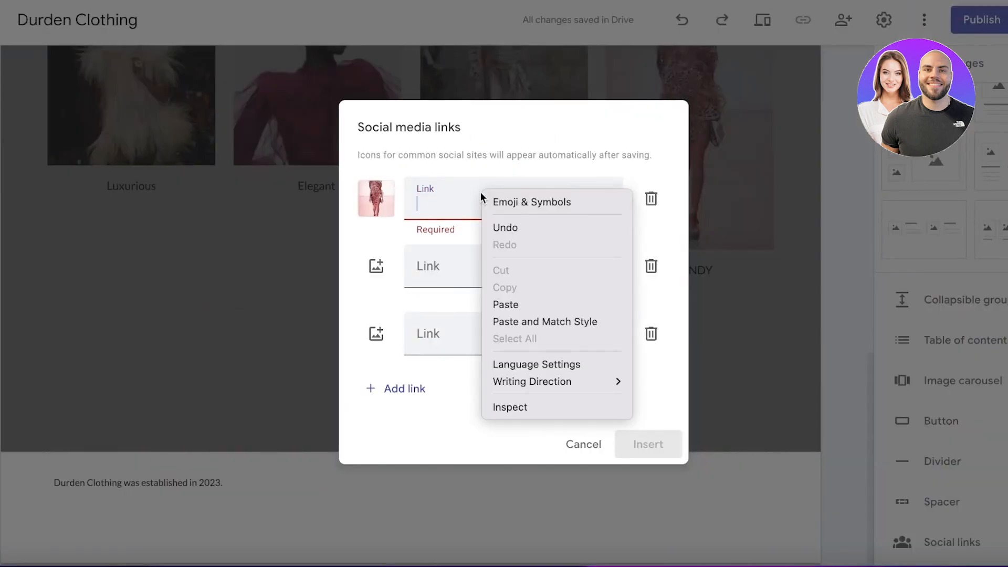
pyautogui.click(554, 304)
pyautogui.click(648, 444)
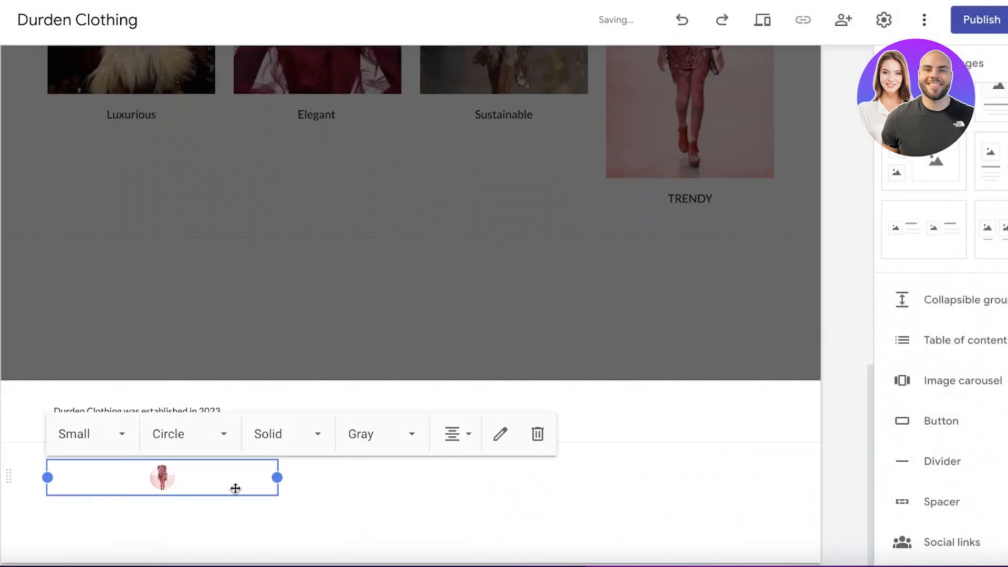
# Narrow the footer's social links block and set its icon size to Large.
pyautogui.moveTo(275, 479); pyautogui.dragTo(151, 474)
pyautogui.click(91, 444)
pyautogui.click(81, 351)
pyautogui.click(118, 434)
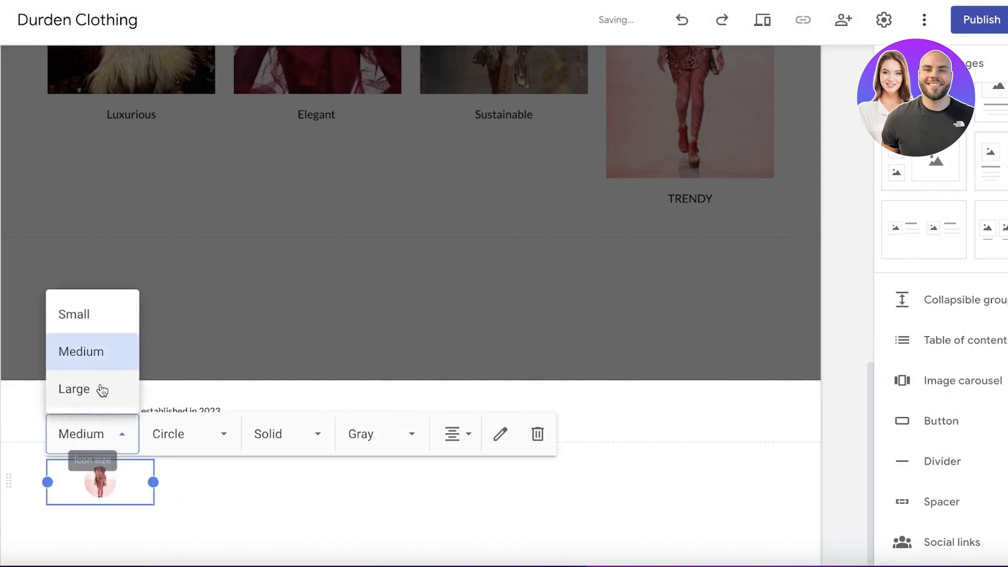
pyautogui.click(102, 390)
# Set the social link icon's shape to Square and its style to Outline.
pyautogui.click(185, 431)
pyautogui.click(175, 402)
pyautogui.click(192, 429)
pyautogui.click(252, 432)
pyautogui.click(282, 515)
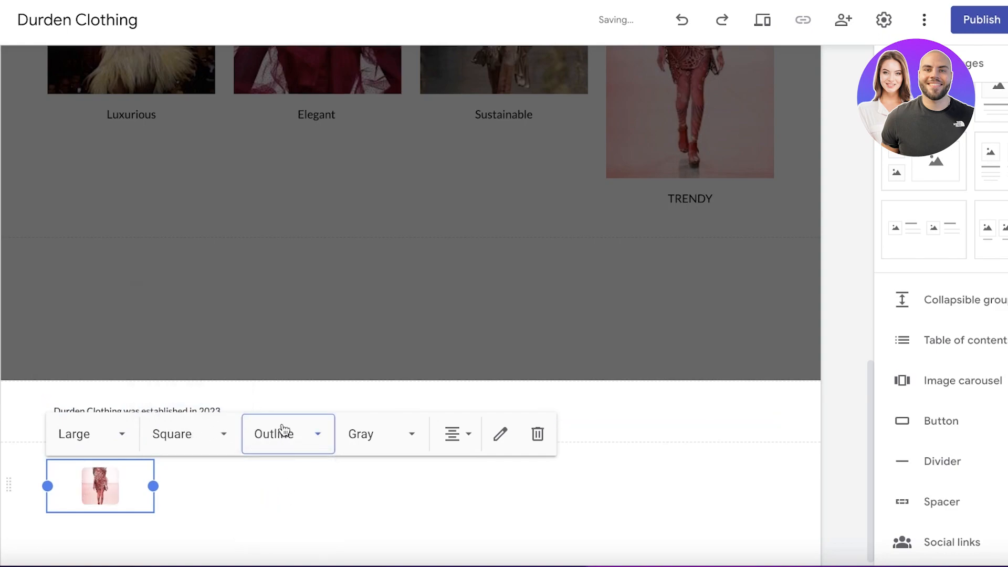
pyautogui.click(284, 427)
# Set the social link icon's color to White and align it to the left within its block.
pyautogui.click(396, 435)
pyautogui.click(360, 352)
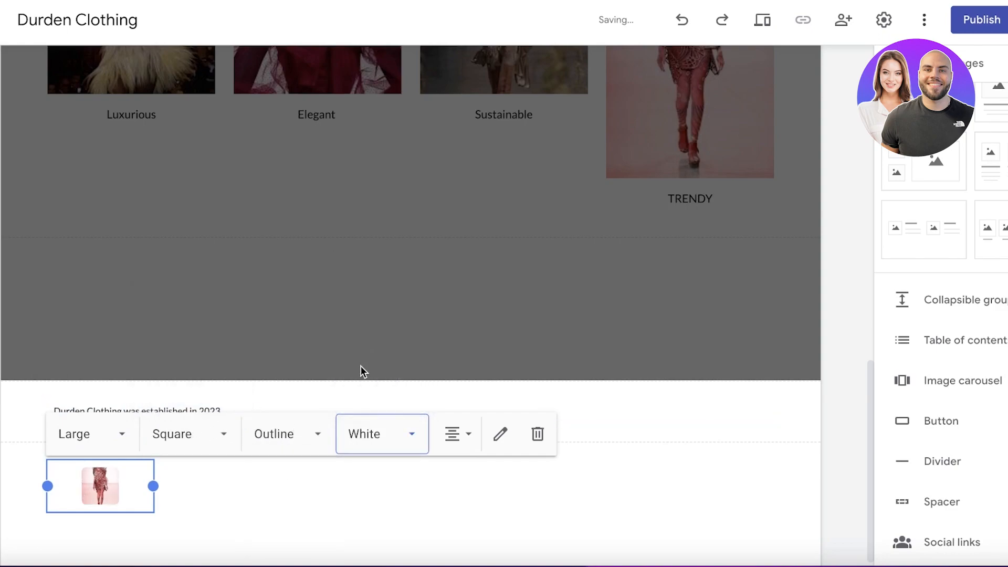
pyautogui.click(454, 435)
pyautogui.click(458, 477)
pyautogui.click(594, 487)
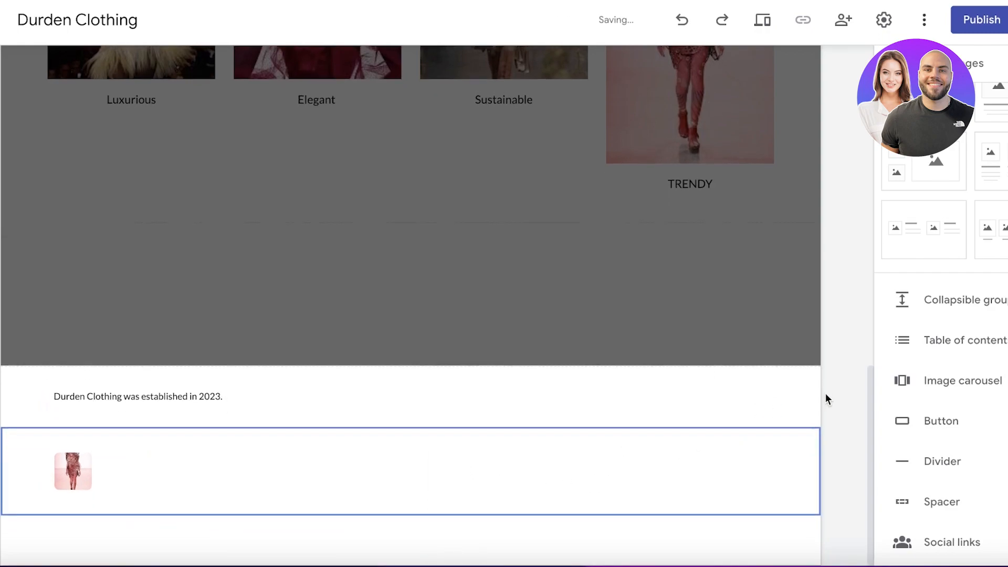
pyautogui.scroll(9, 725, 159)
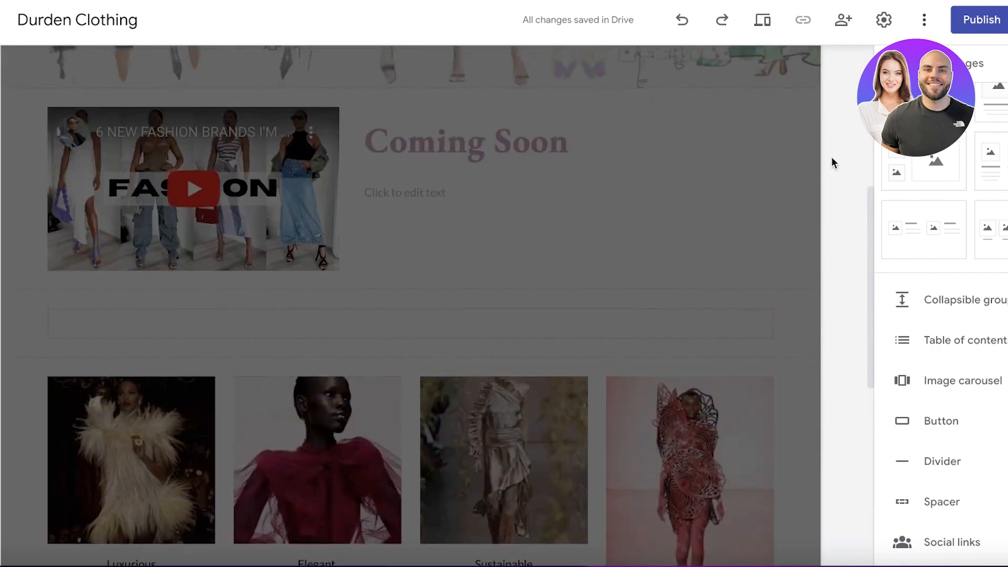
pyautogui.scroll(1, 916, 152)
pyautogui.scroll(-7, 895, 315)
pyautogui.click(903, 399)
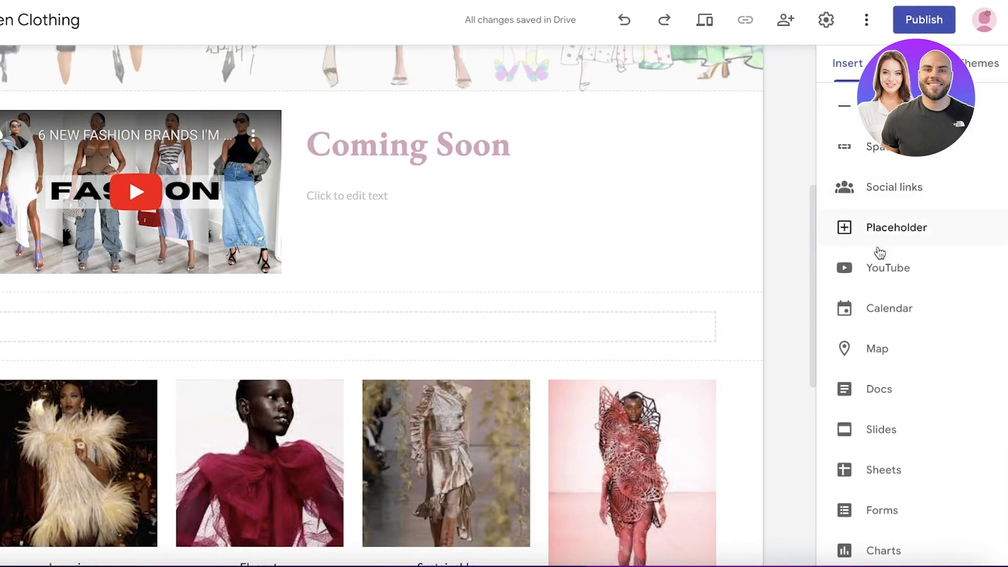
pyautogui.scroll(7, 484, 158)
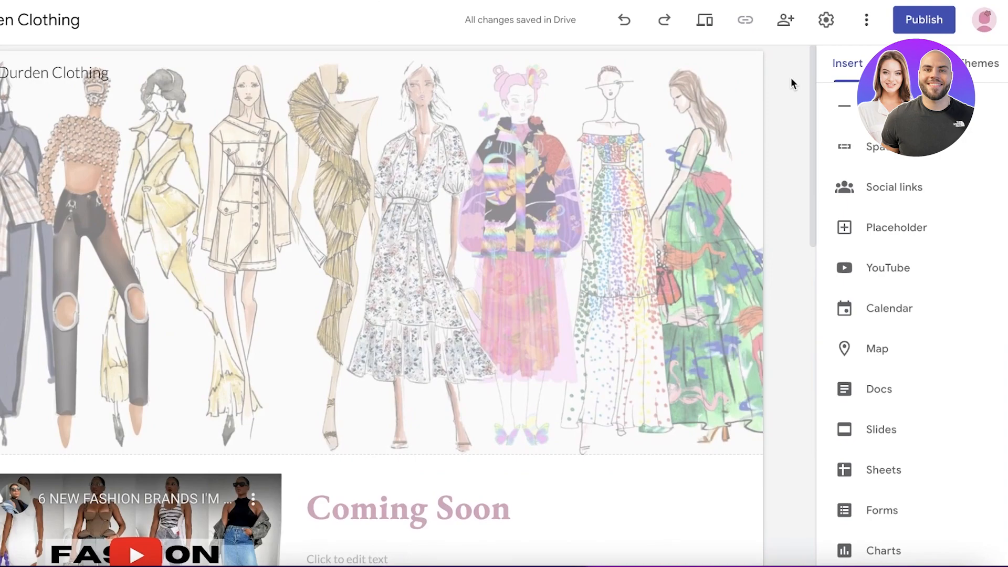
# Publish the site at the web address durdenclothing and open the published page.
pyautogui.click(906, 22)
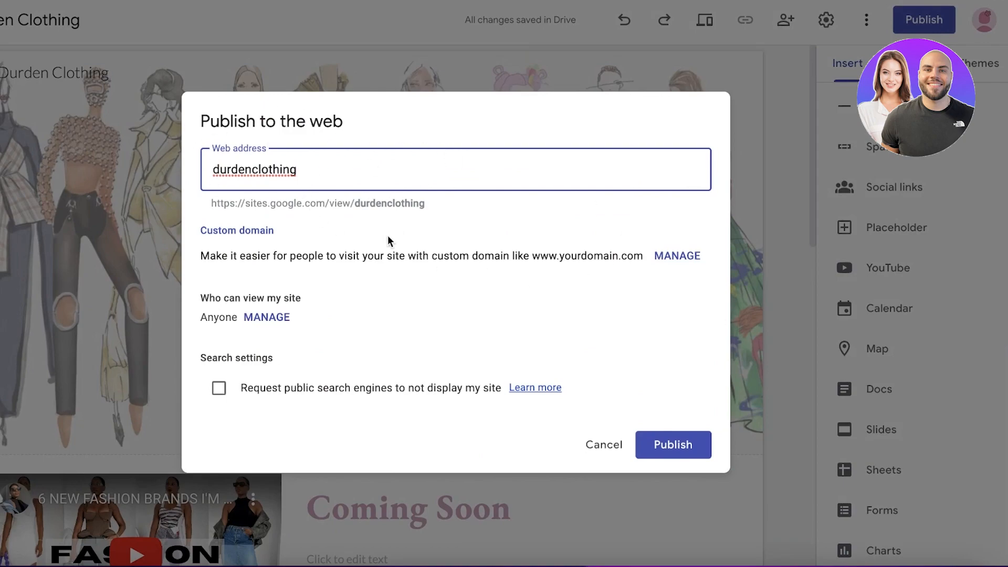
pyautogui.click(663, 446)
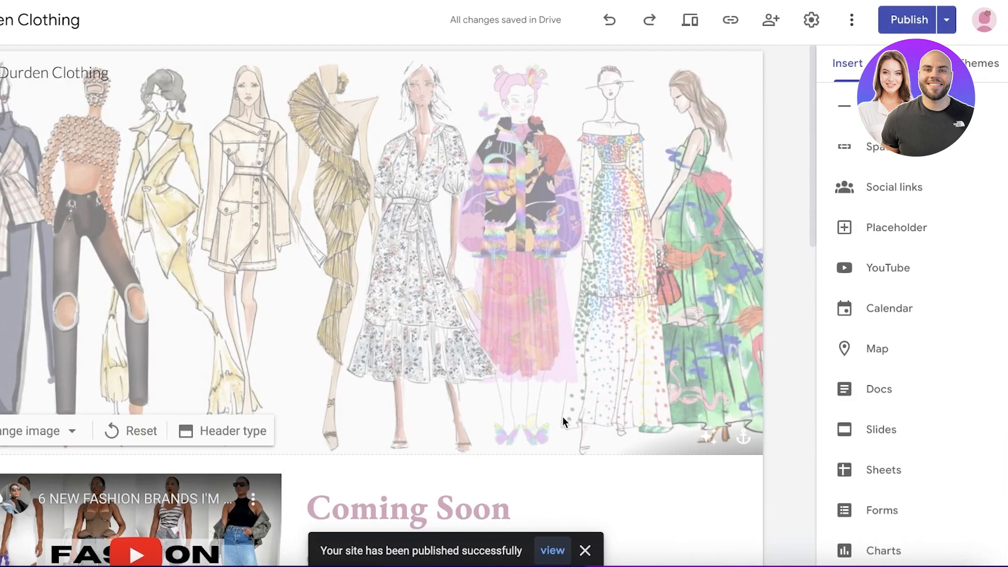
pyautogui.click(552, 550)
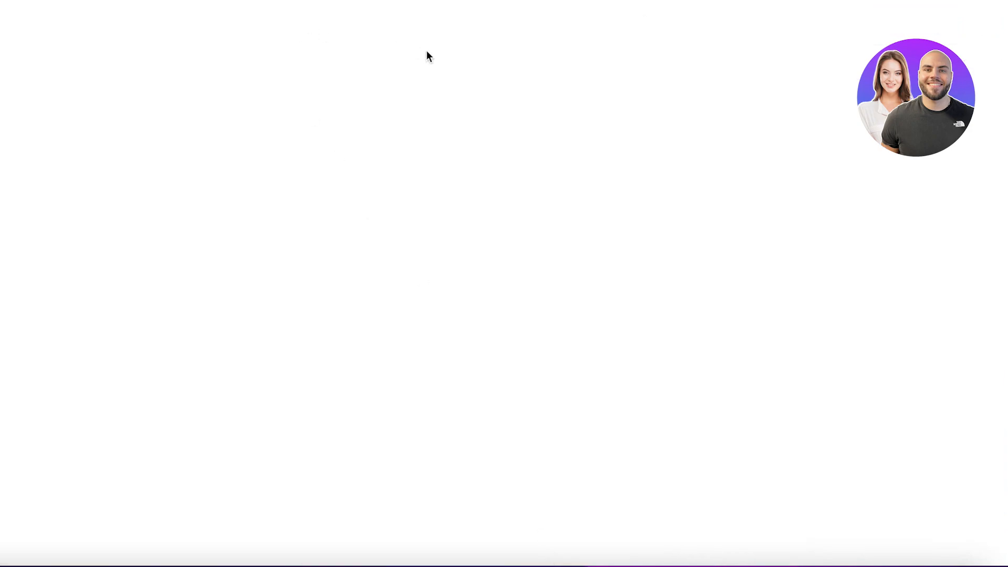